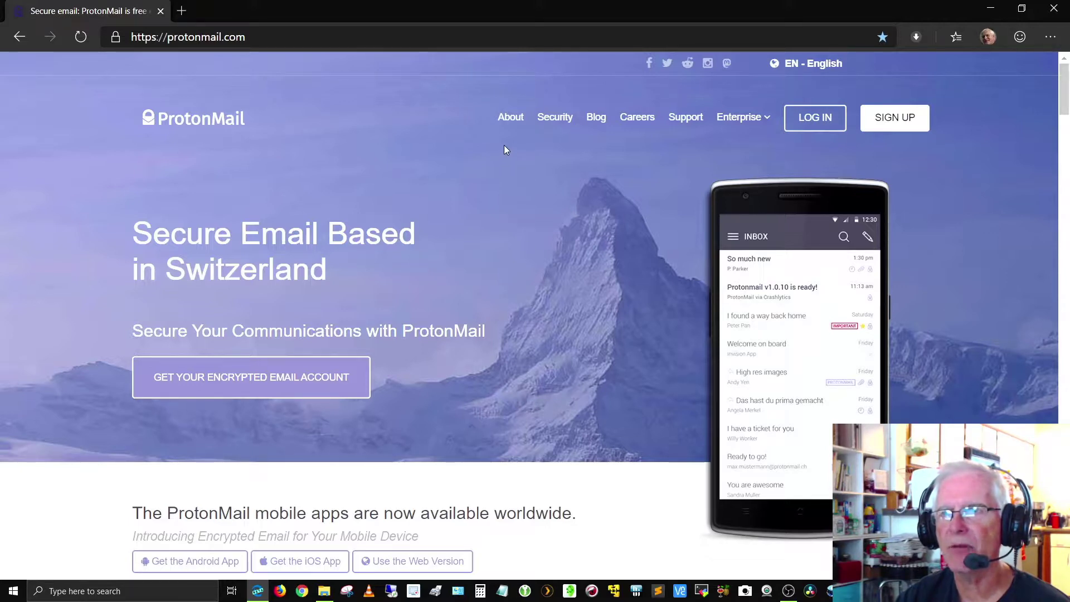
# Open the About page and read the mission statement and the Management profiles.
pyautogui.click(513, 123)
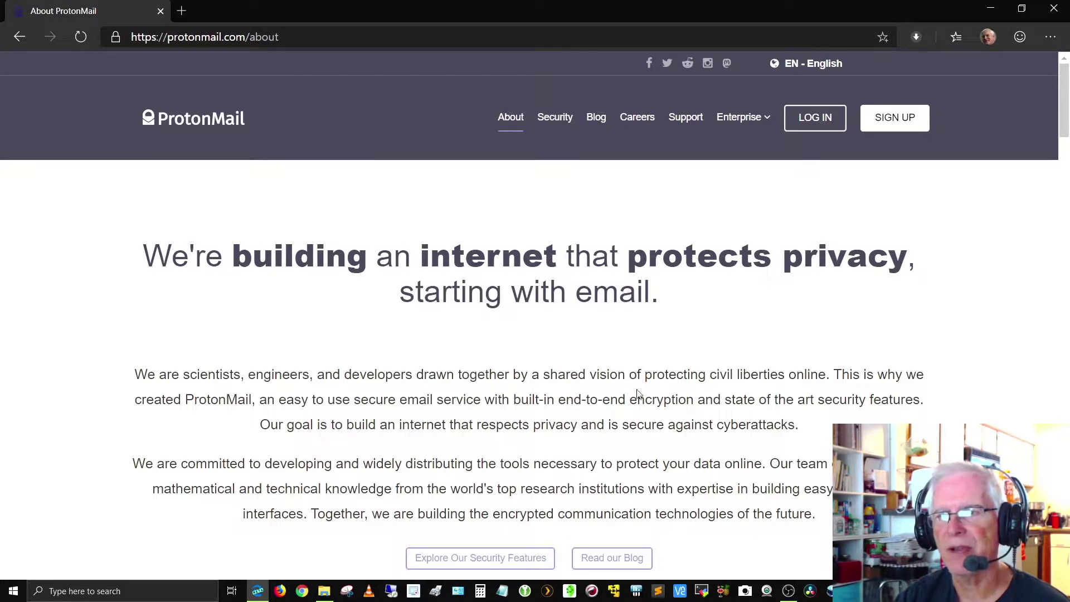
pyautogui.scroll(-1, 639, 390)
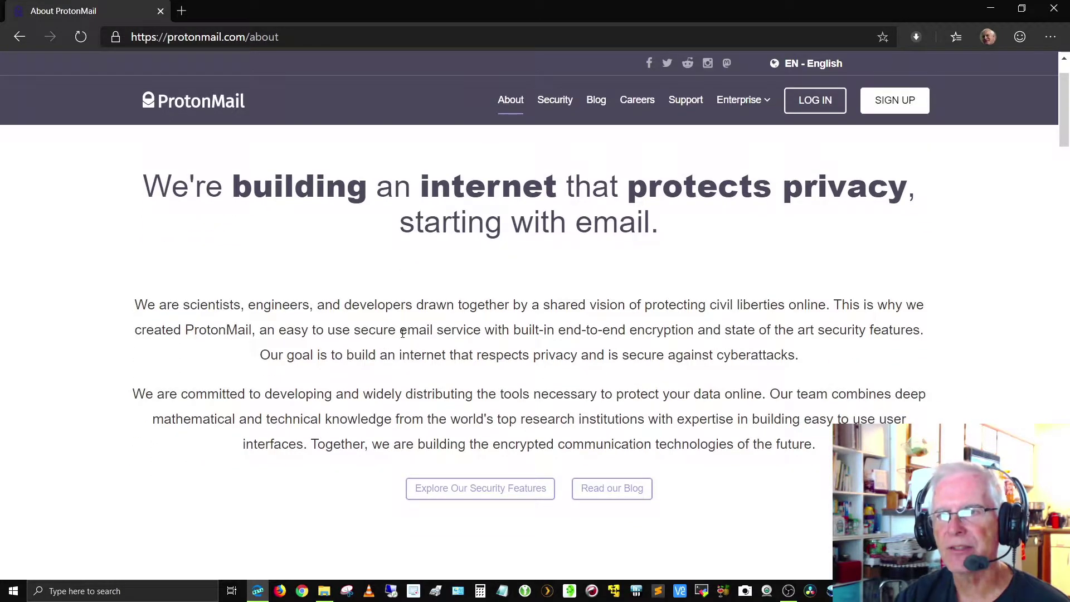
pyautogui.scroll(-1, 493, 361)
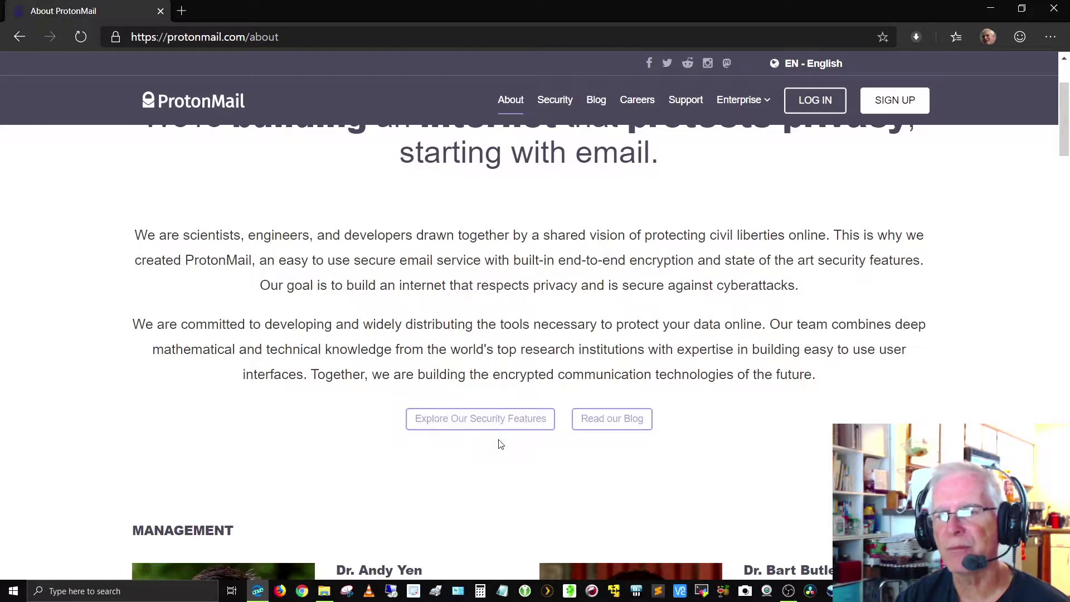
pyautogui.scroll(-3, 497, 442)
pyautogui.scroll(-1, 500, 442)
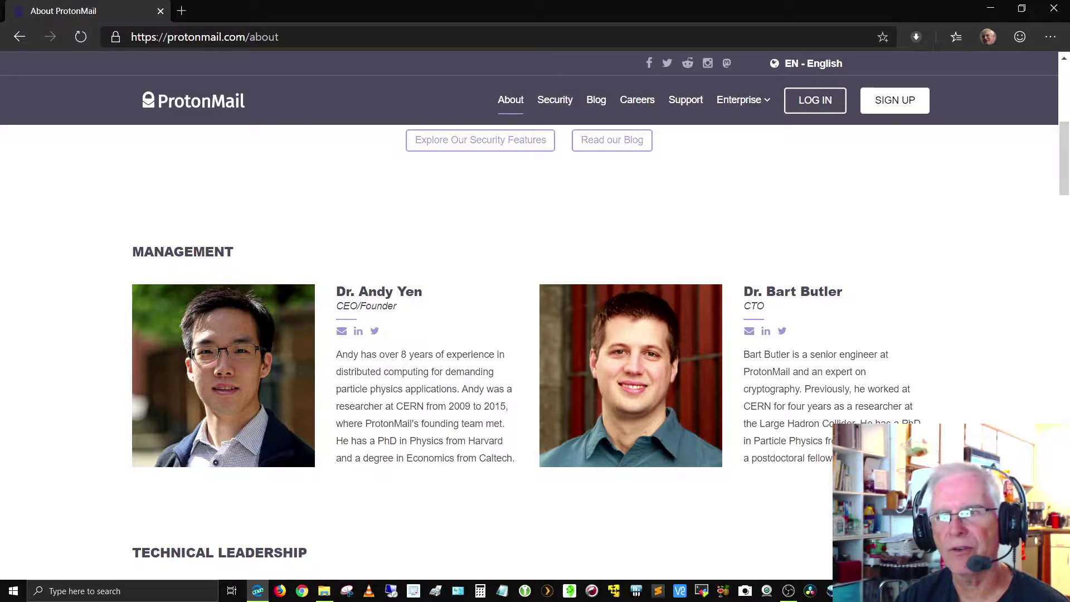
# Read the team profiles in the Technical Leadership section of the About page.
pyautogui.scroll(-5, 535, 351)
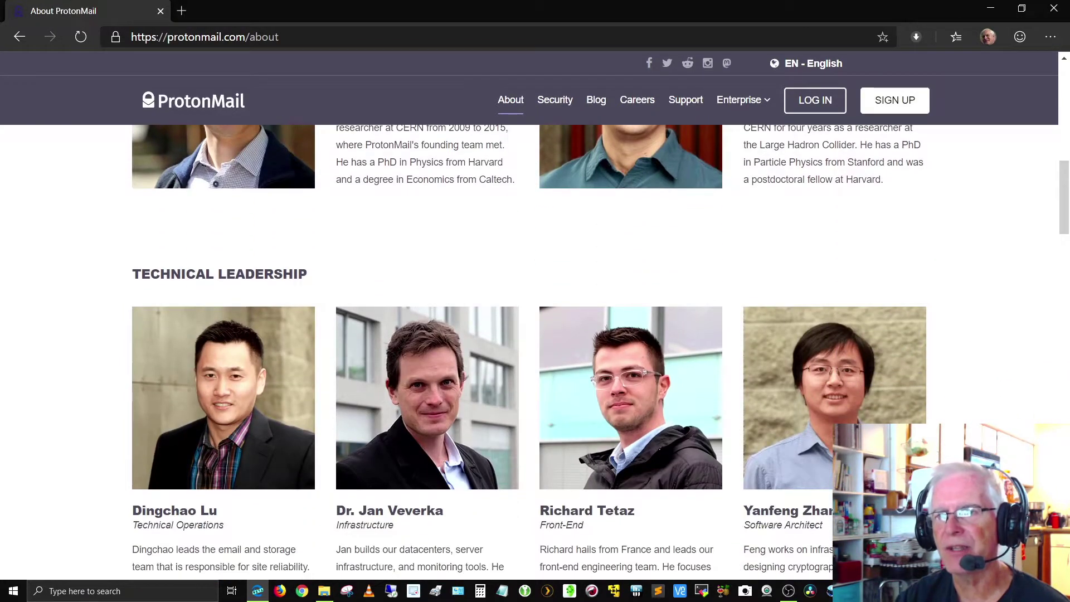
pyautogui.scroll(-1, 535, 351)
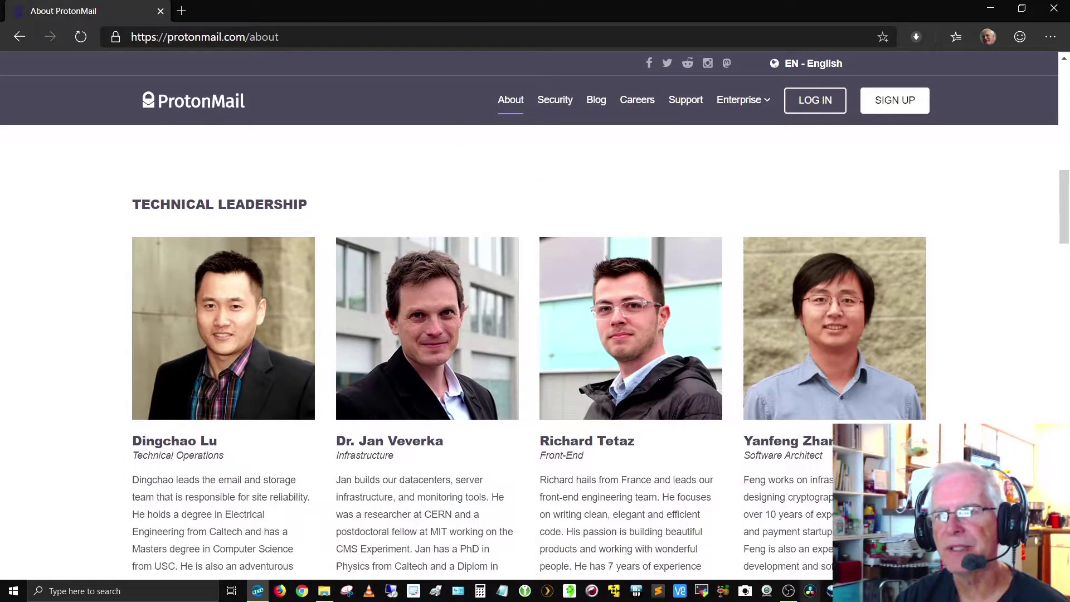
pyautogui.scroll(-1, 694, 566)
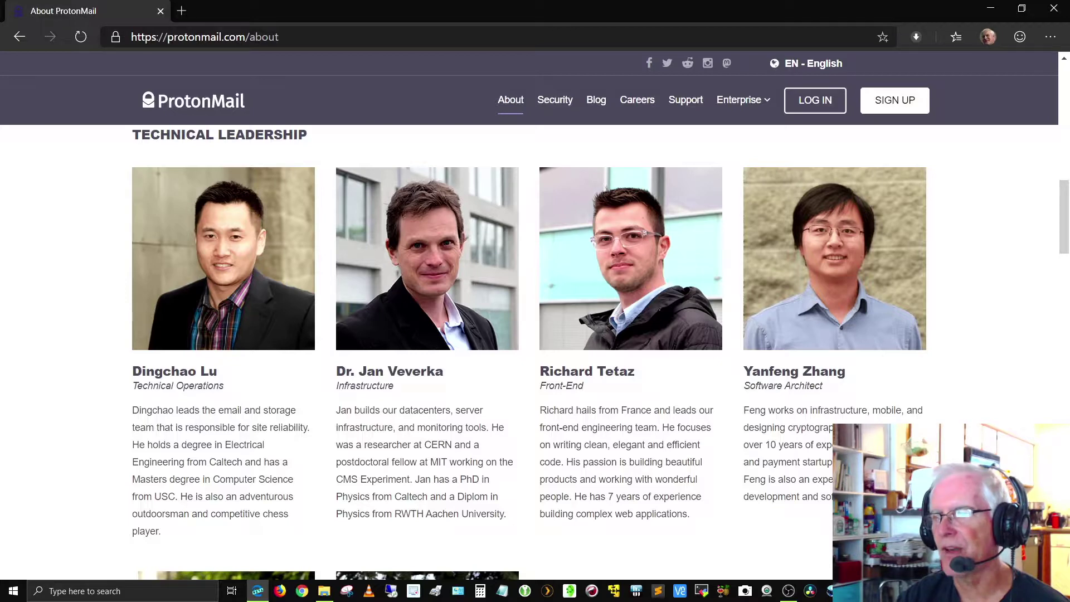
pyautogui.scroll(-5, 535, 352)
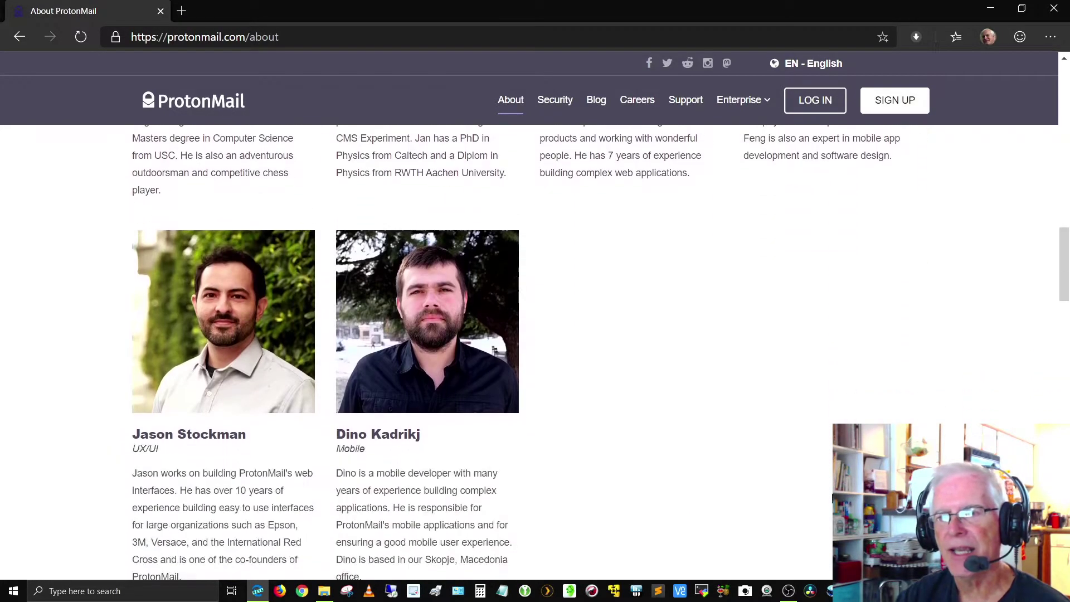
pyautogui.scroll(-1, 803, 496)
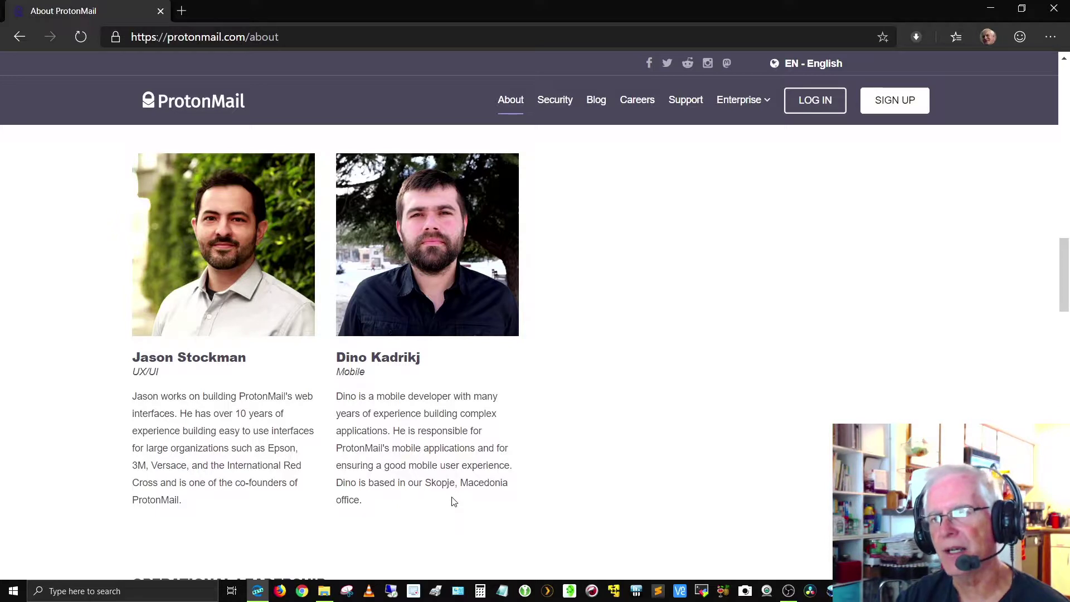
# Read the Operational Leadership profiles and the recruitment notice near the end of the About page.
pyautogui.scroll(-5, 452, 501)
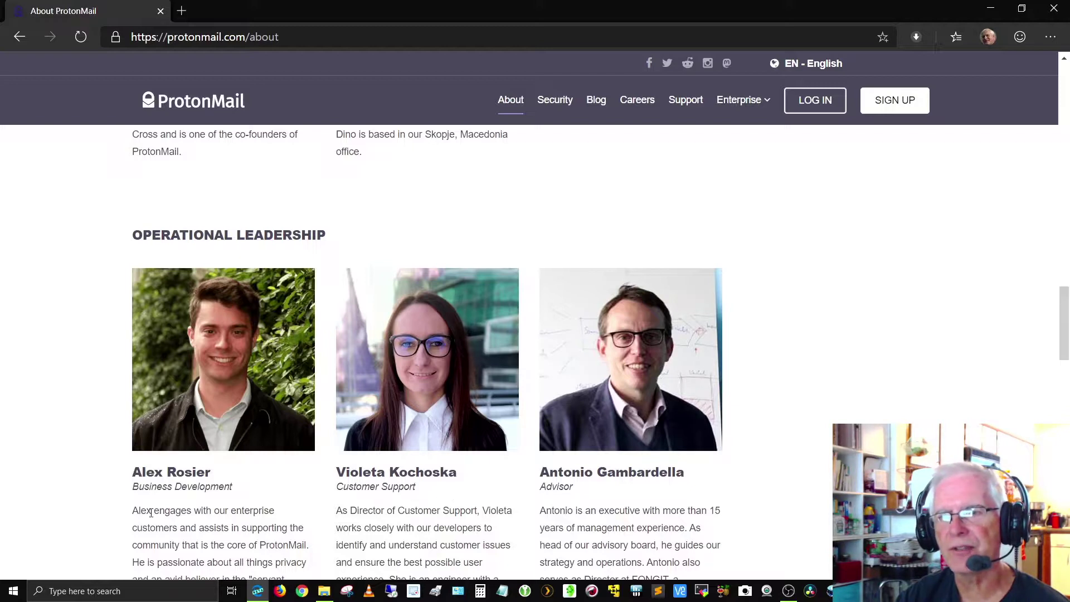
pyautogui.scroll(-1, 214, 516)
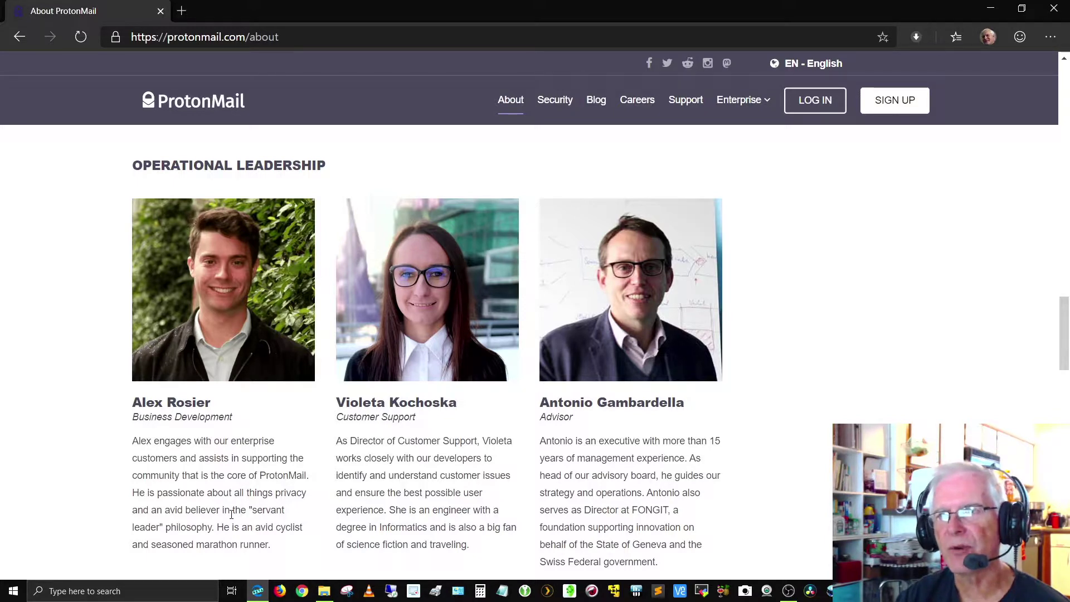
pyautogui.scroll(-3, 231, 514)
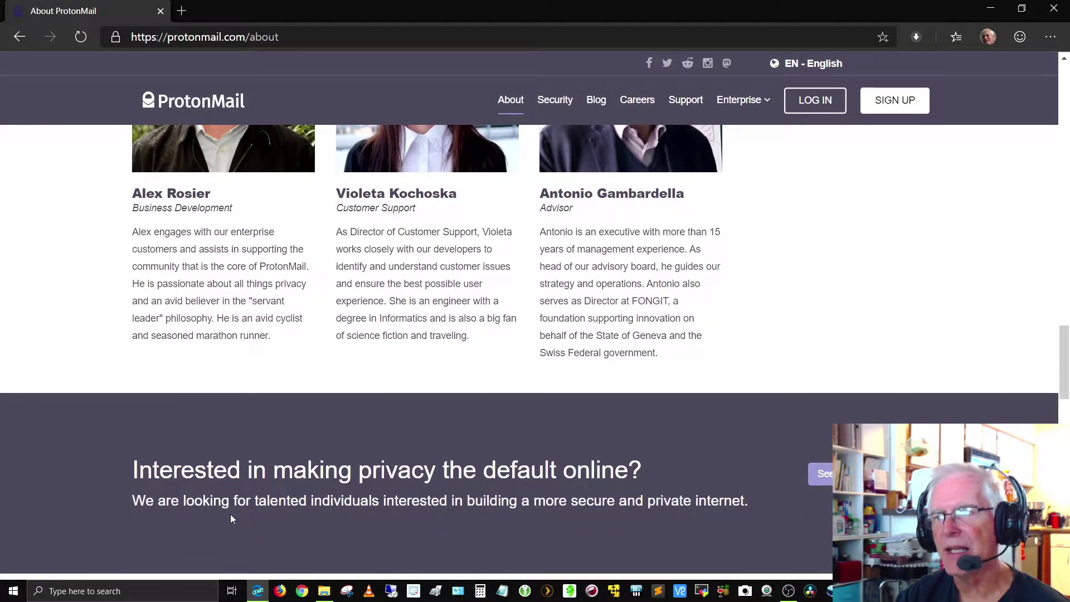
pyautogui.scroll(3, 231, 514)
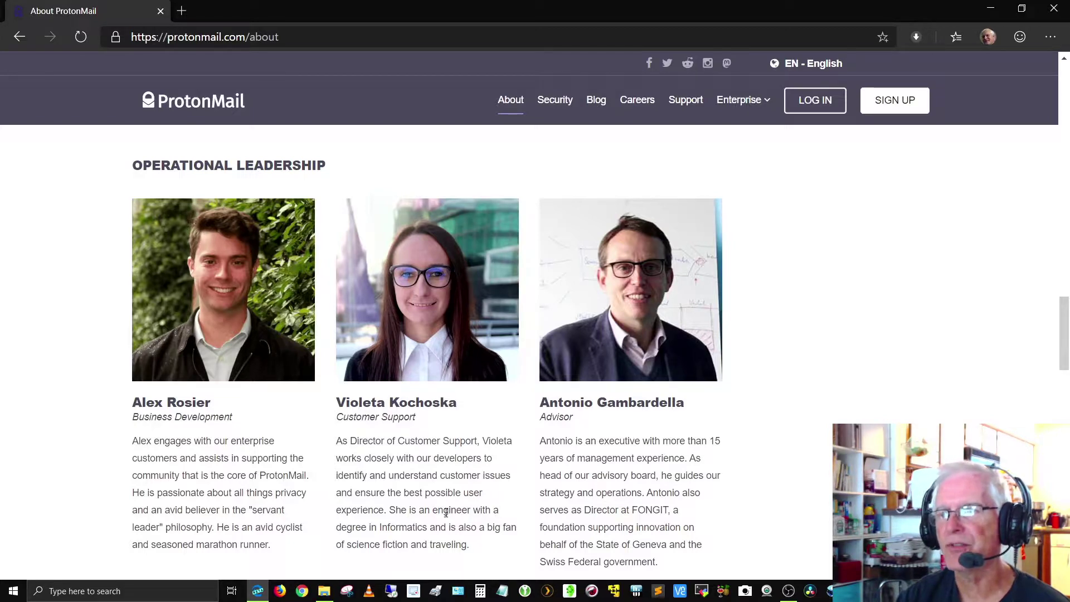
# Follow the About page's link to the security features and read about End-to-End Encryption, Zero Access to User Data and Open Source Cryptography.
pyautogui.scroll(7, 438, 509)
pyautogui.scroll(10, 439, 508)
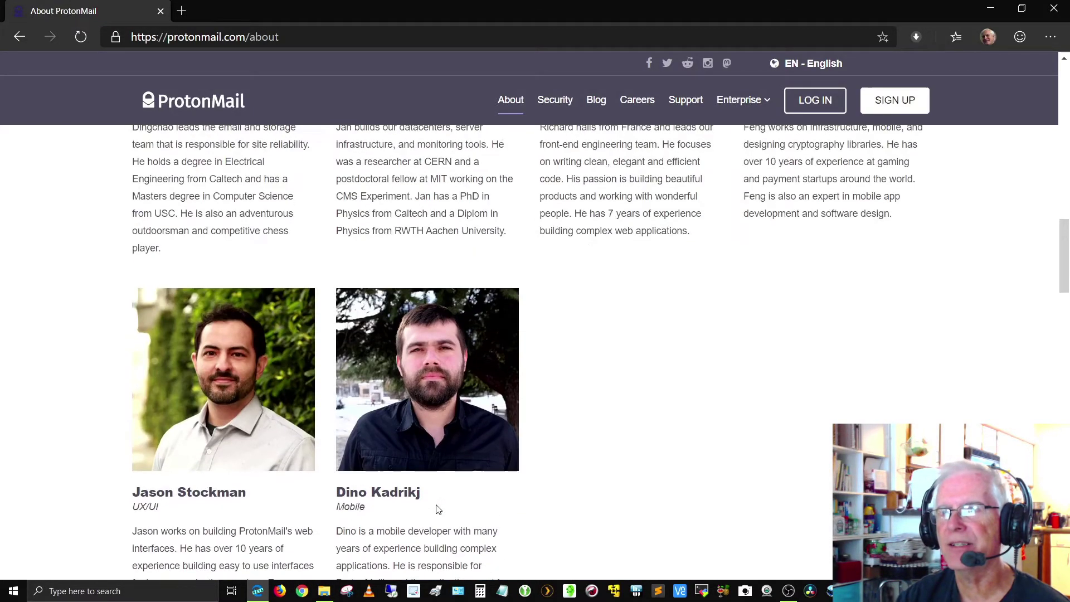
pyautogui.scroll(6, 434, 509)
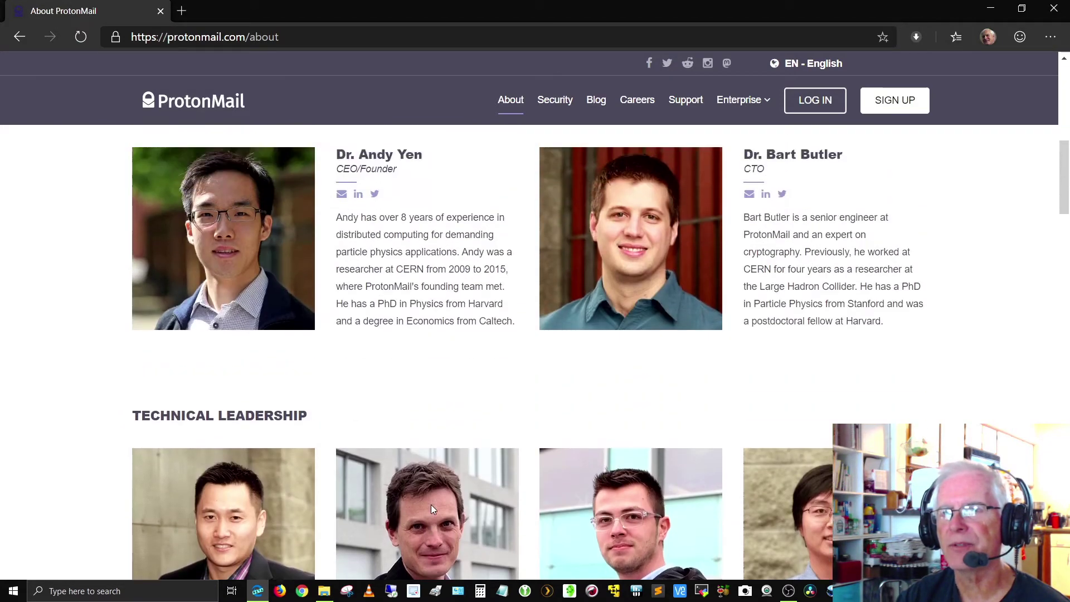
pyautogui.scroll(1, 434, 508)
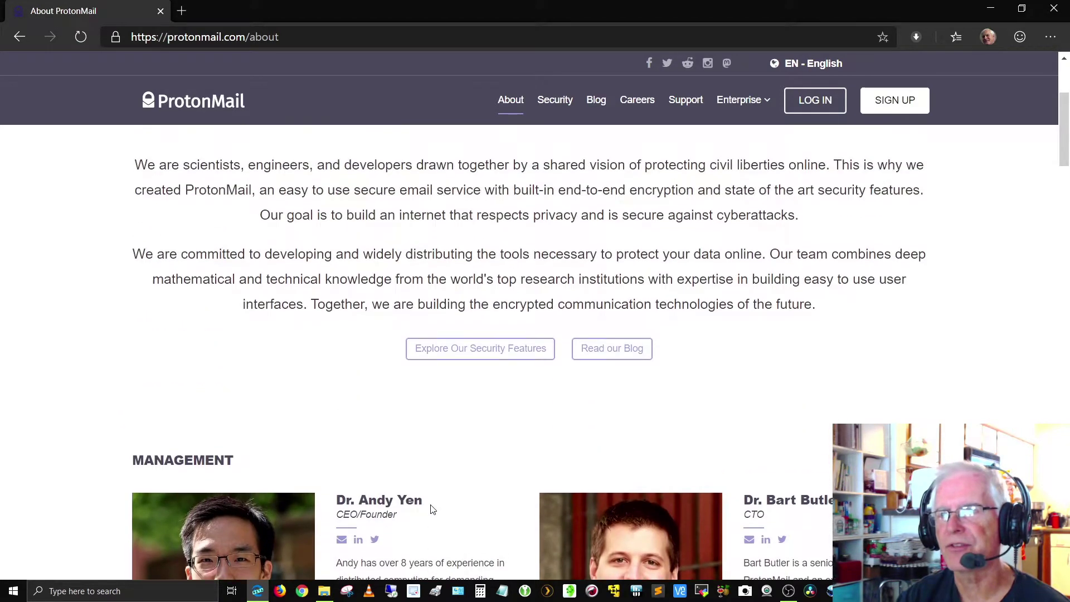
pyautogui.click(496, 350)
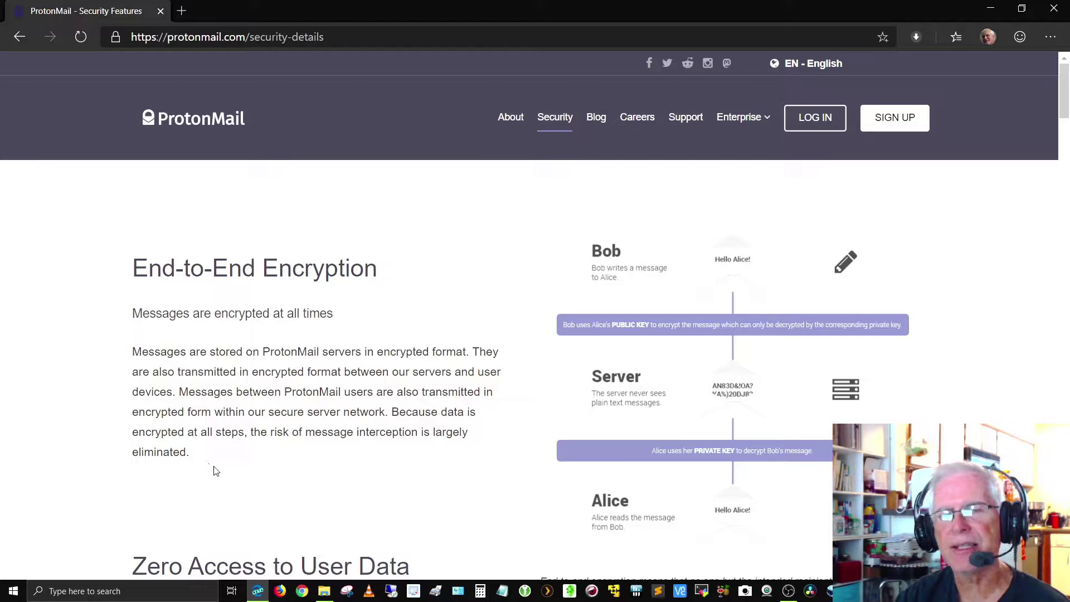
pyautogui.scroll(-3, 211, 468)
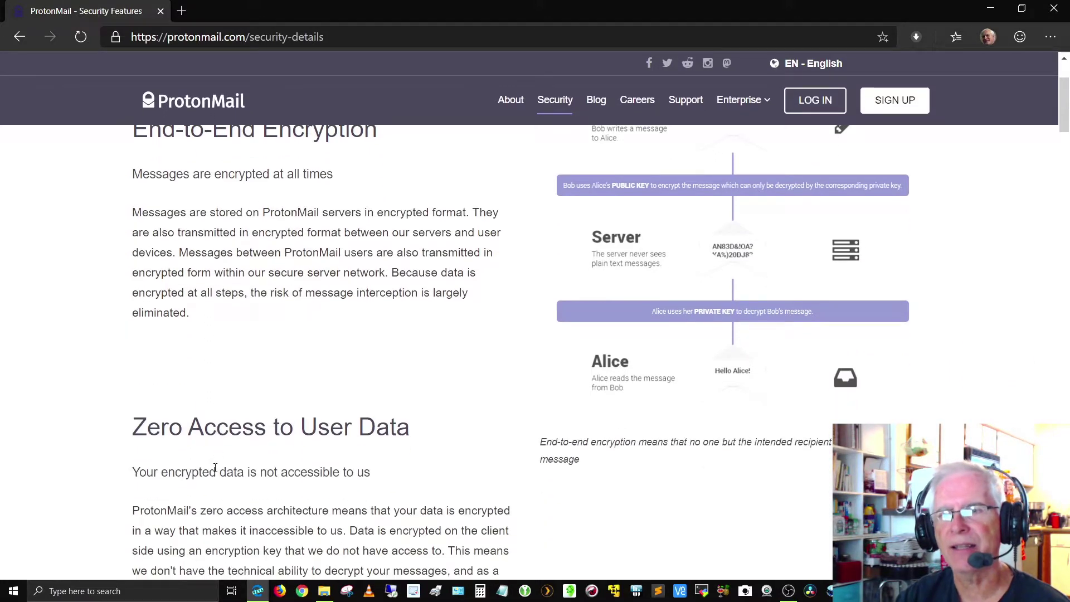
pyautogui.scroll(-3, 215, 469)
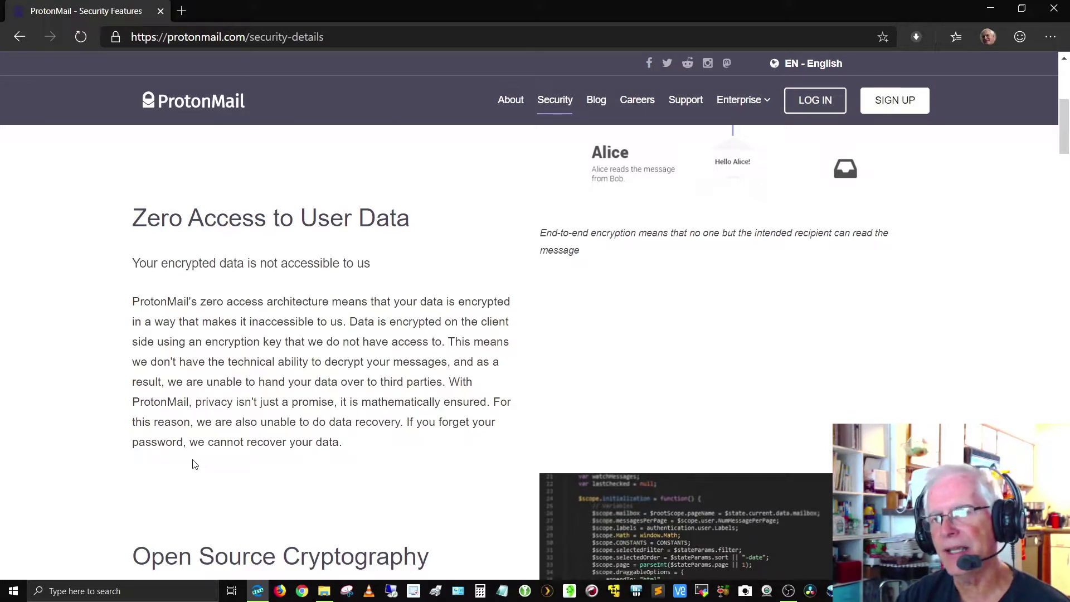
pyautogui.scroll(-5, 192, 462)
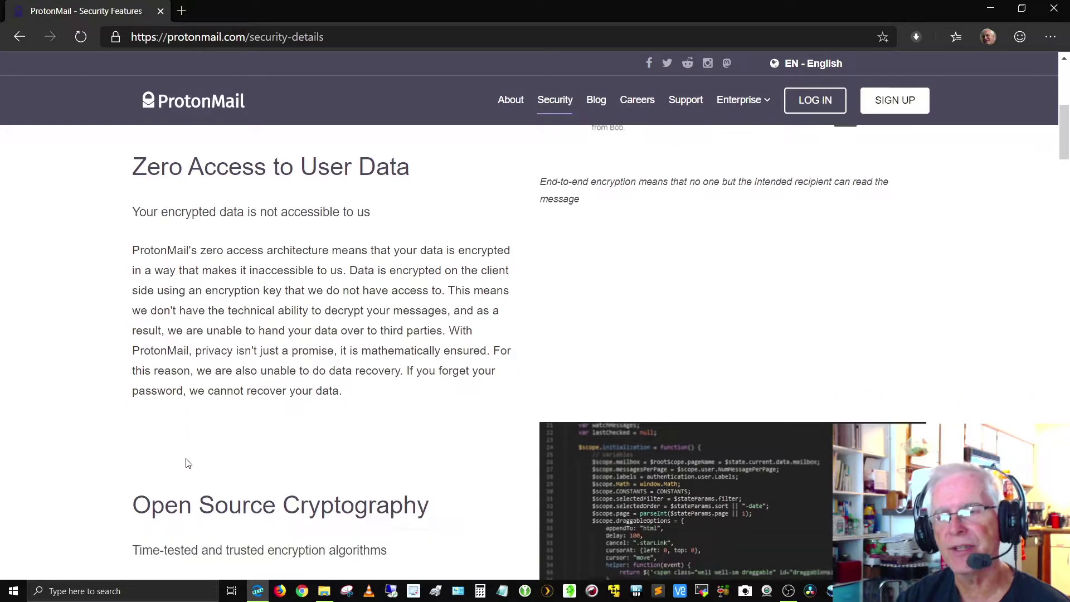
pyautogui.scroll(-1, 184, 457)
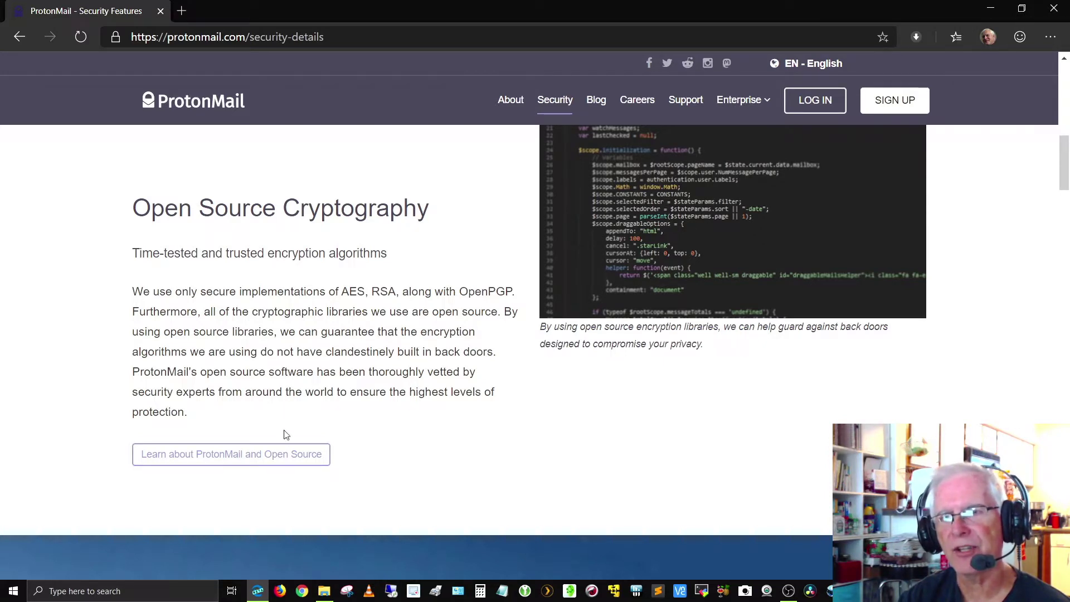
# Open the Blog and look through the article previews down to the end of the first page of posts.
pyautogui.click(597, 107)
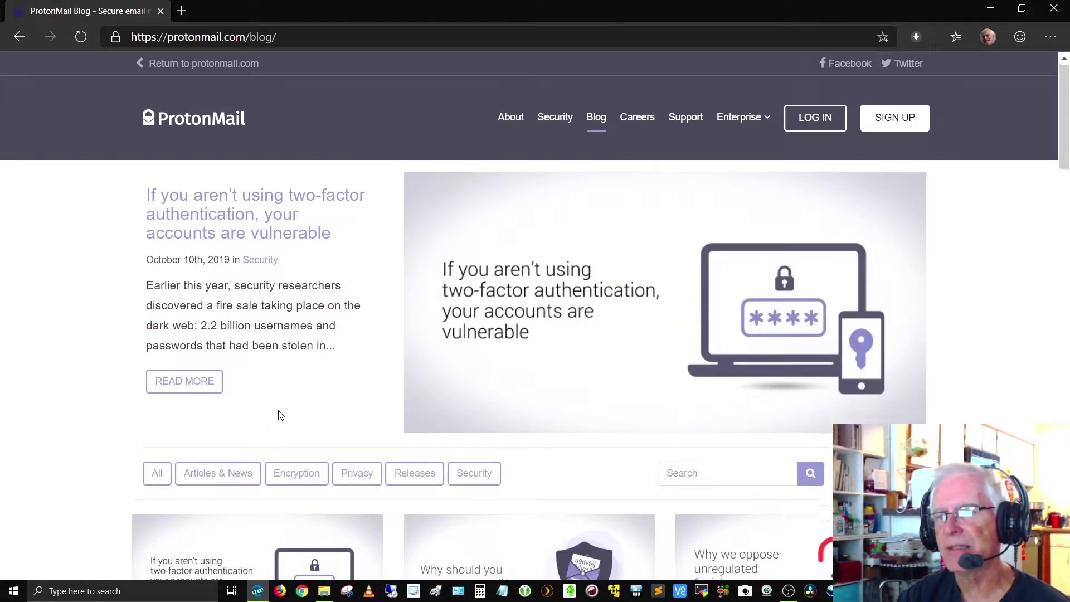
pyautogui.scroll(-4, 280, 415)
pyautogui.scroll(-1, 280, 417)
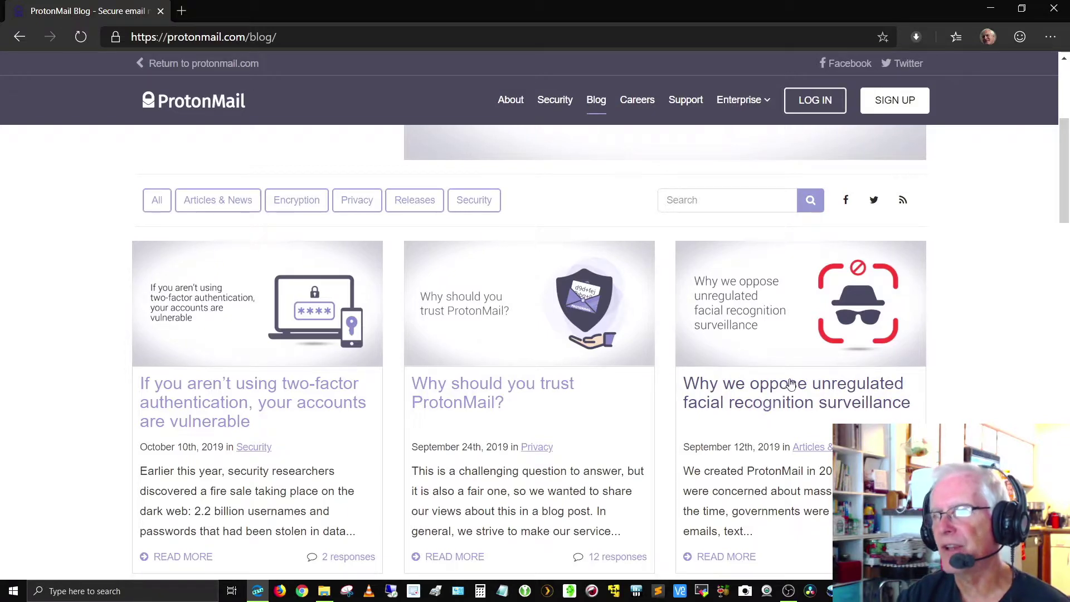
pyautogui.scroll(-5, 656, 429)
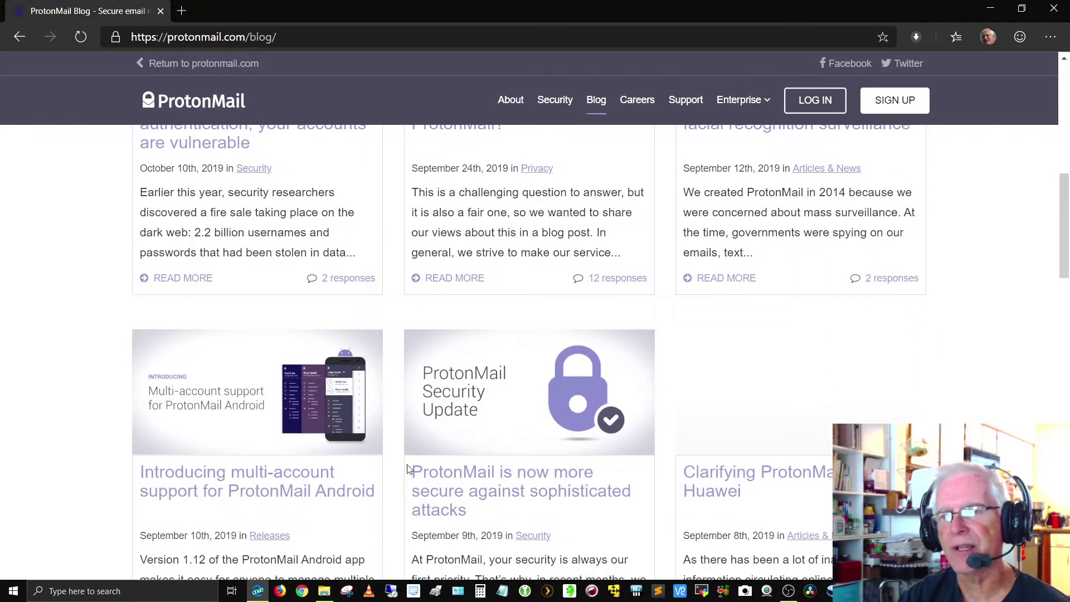
pyautogui.scroll(-1, 315, 497)
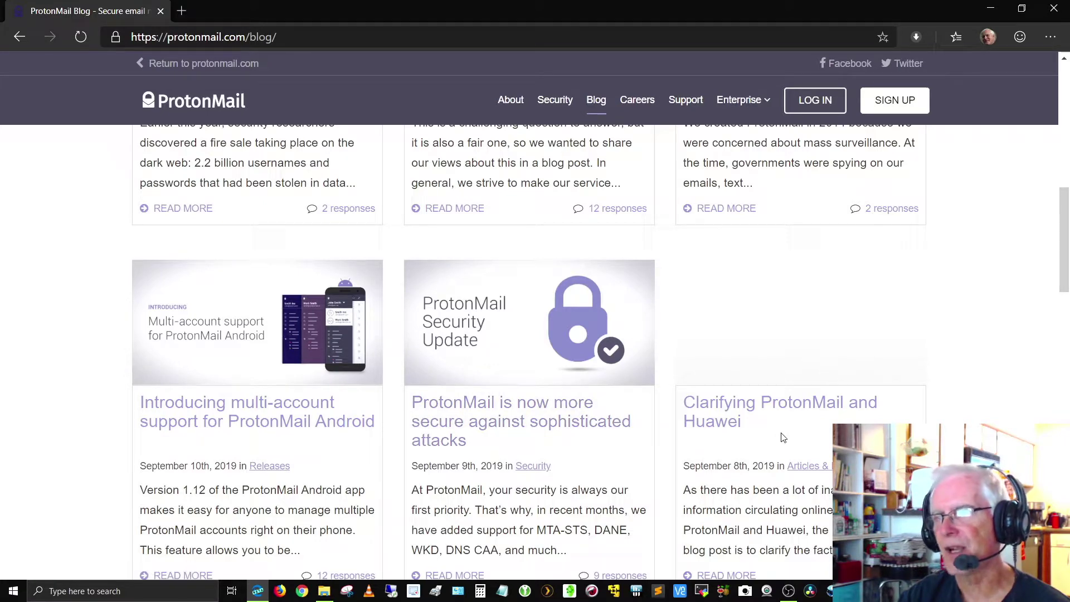
pyautogui.scroll(-5, 780, 440)
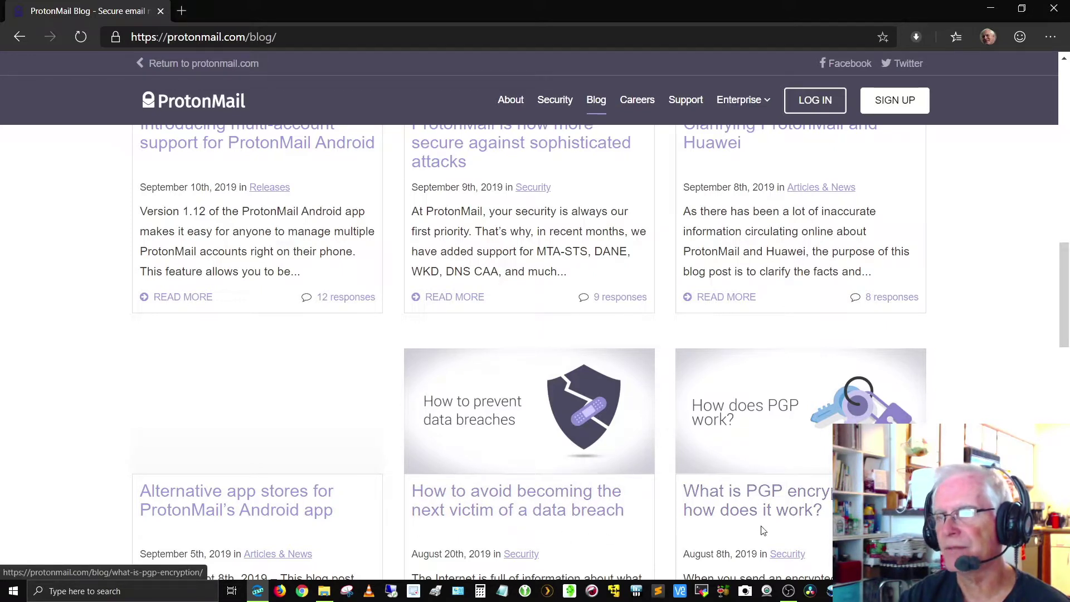
pyautogui.scroll(-3, 763, 530)
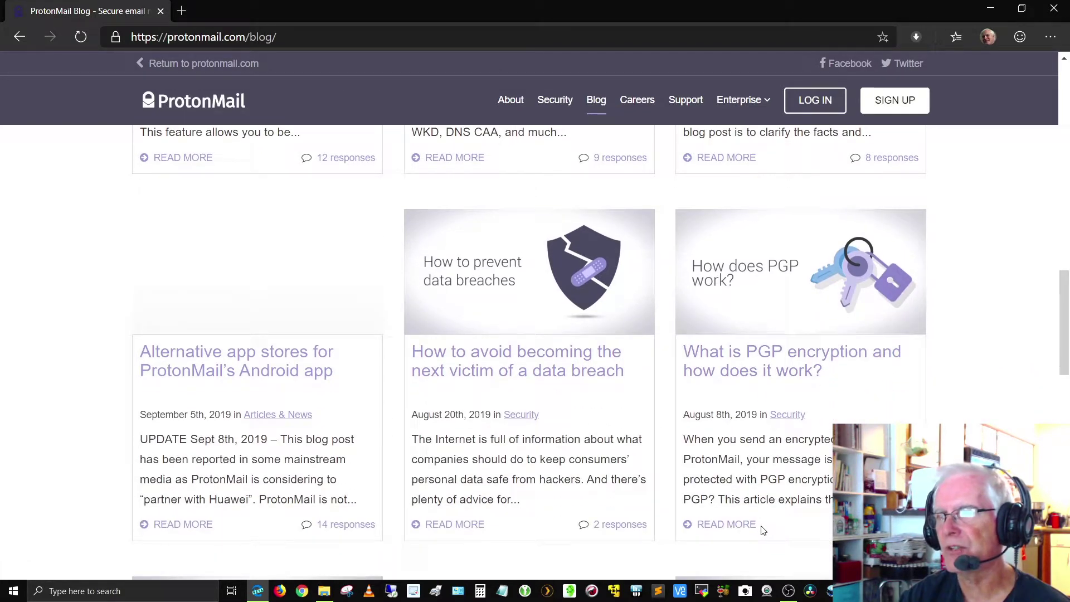
pyautogui.scroll(-4, 762, 529)
pyautogui.scroll(-1, 762, 532)
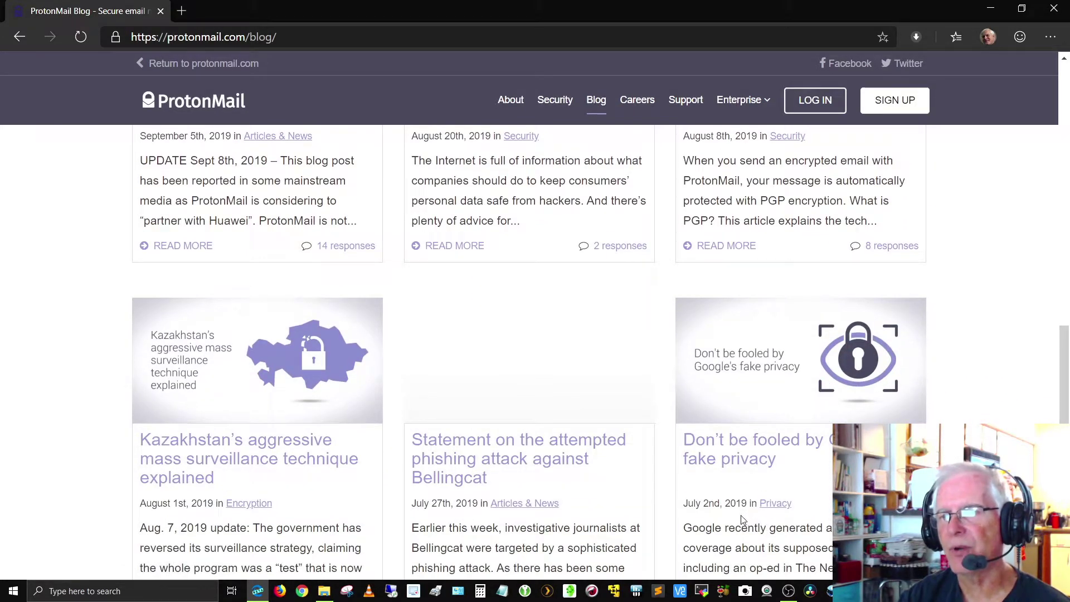
pyautogui.scroll(-4, 744, 523)
pyautogui.scroll(-1, 727, 523)
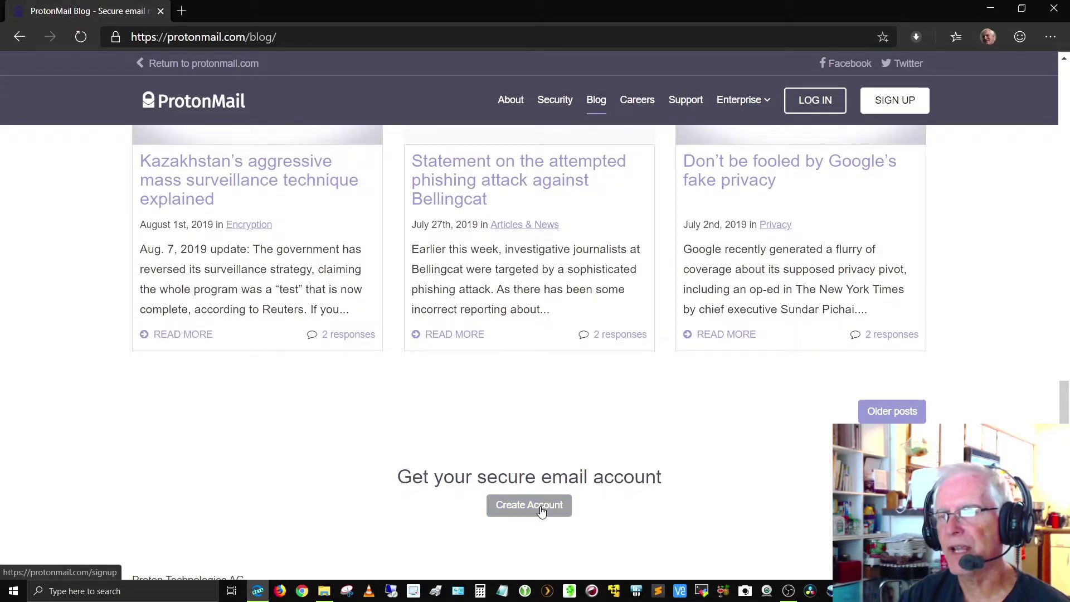
# Leave the Blog and open the Careers page.
pyautogui.scroll(5, 705, 510)
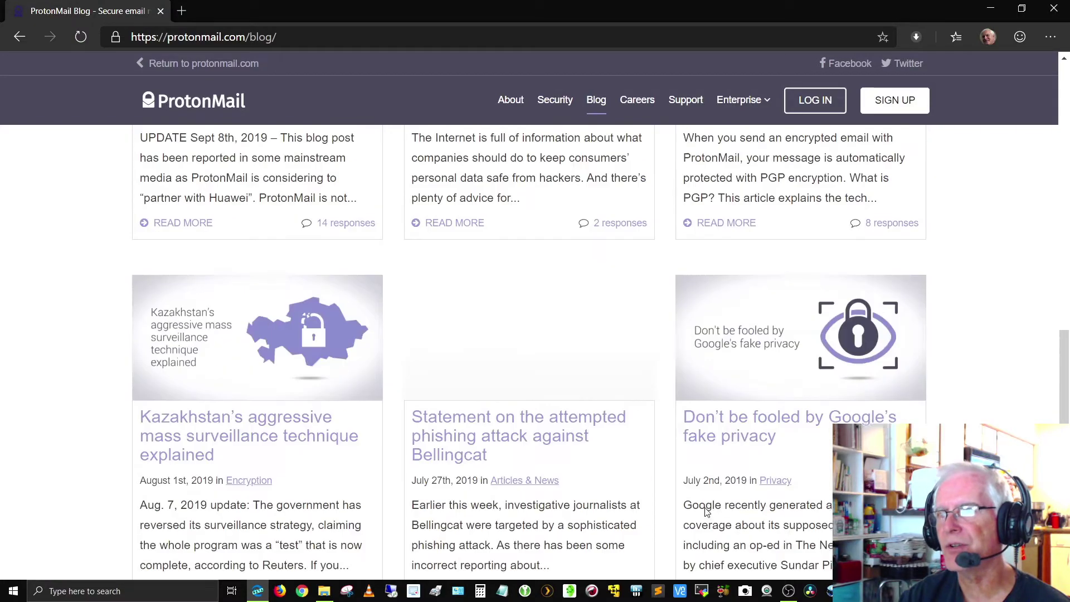
pyautogui.scroll(20, 706, 510)
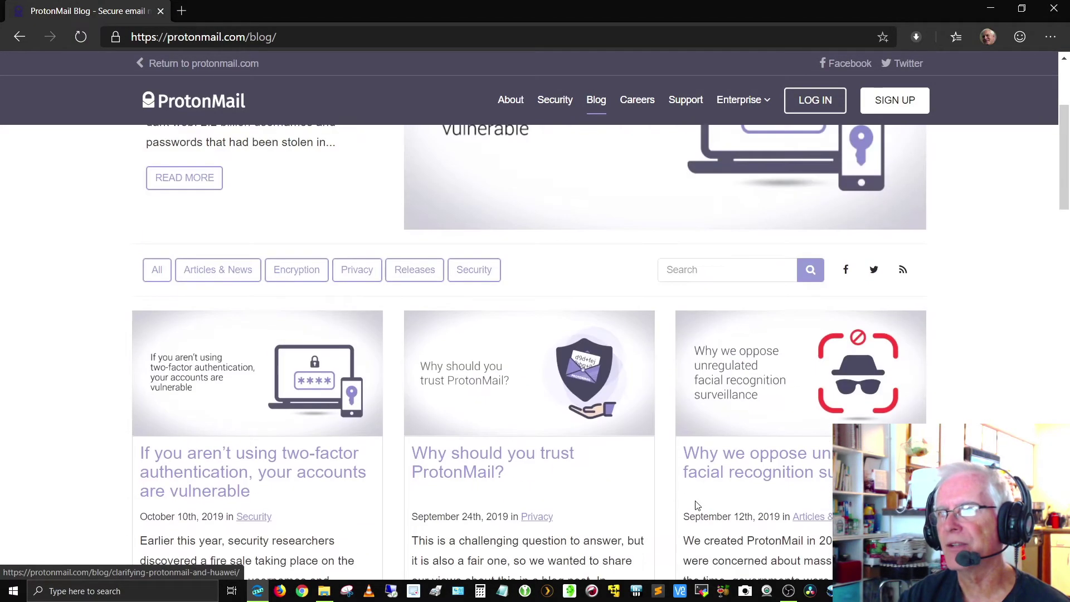
pyautogui.scroll(4, 697, 504)
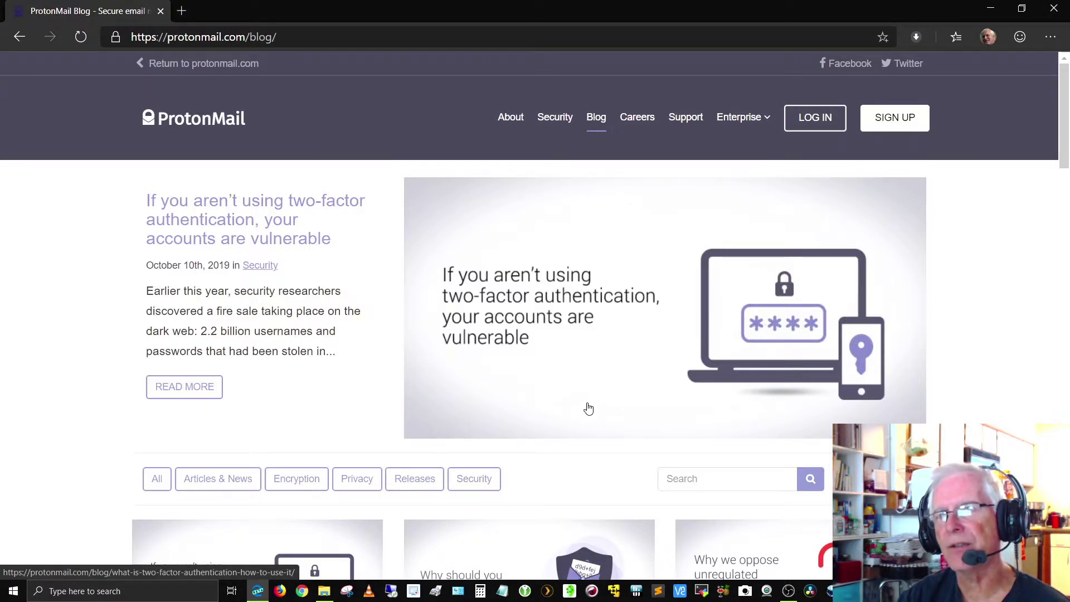
pyautogui.click(637, 126)
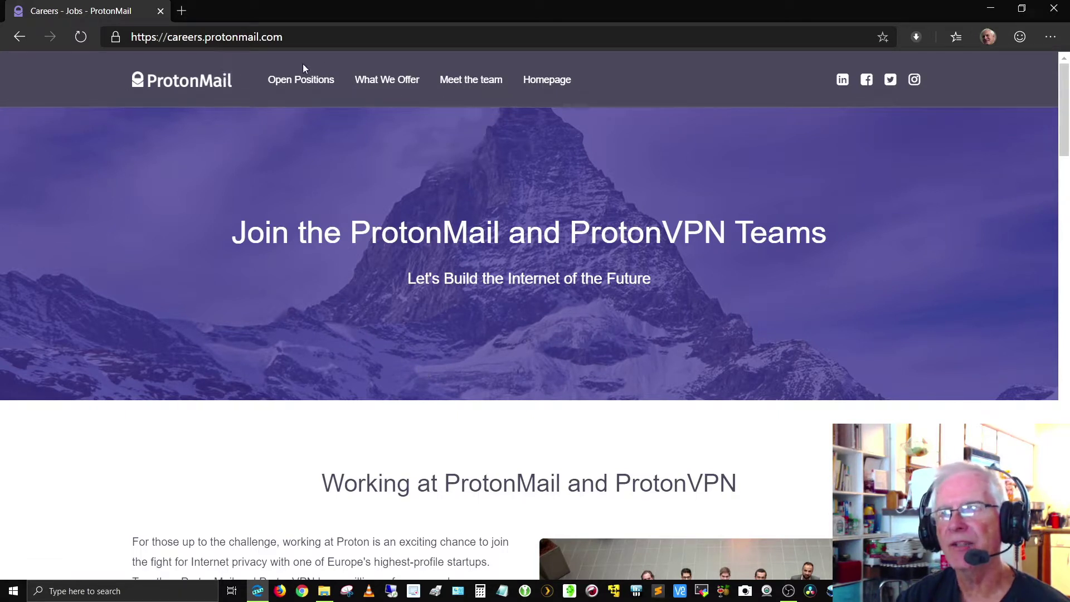
# Go from the careers site to the ProtonMail homepage and open the Support page.
pyautogui.click(549, 82)
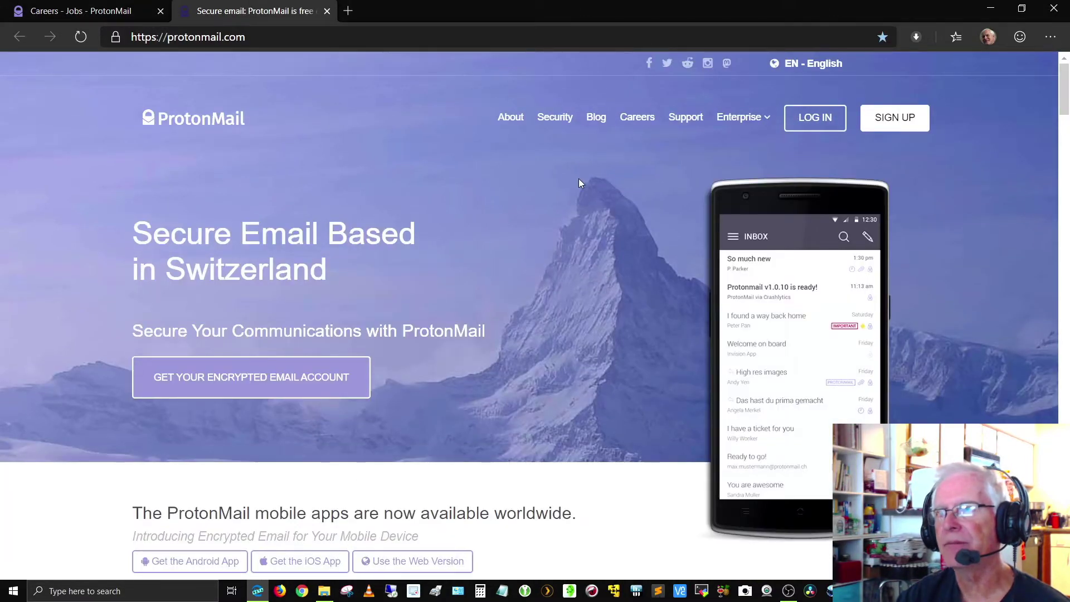
pyautogui.click(685, 118)
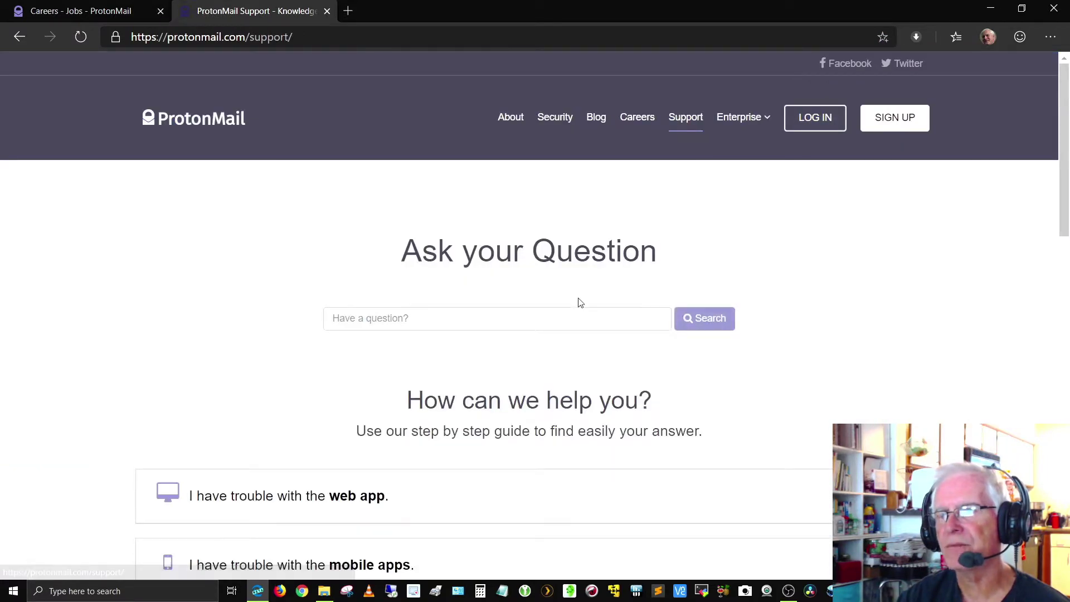
# Look through the Support page's help topics and Knowledge Base, and check the Enterprise entry.
pyautogui.scroll(-3, 552, 393)
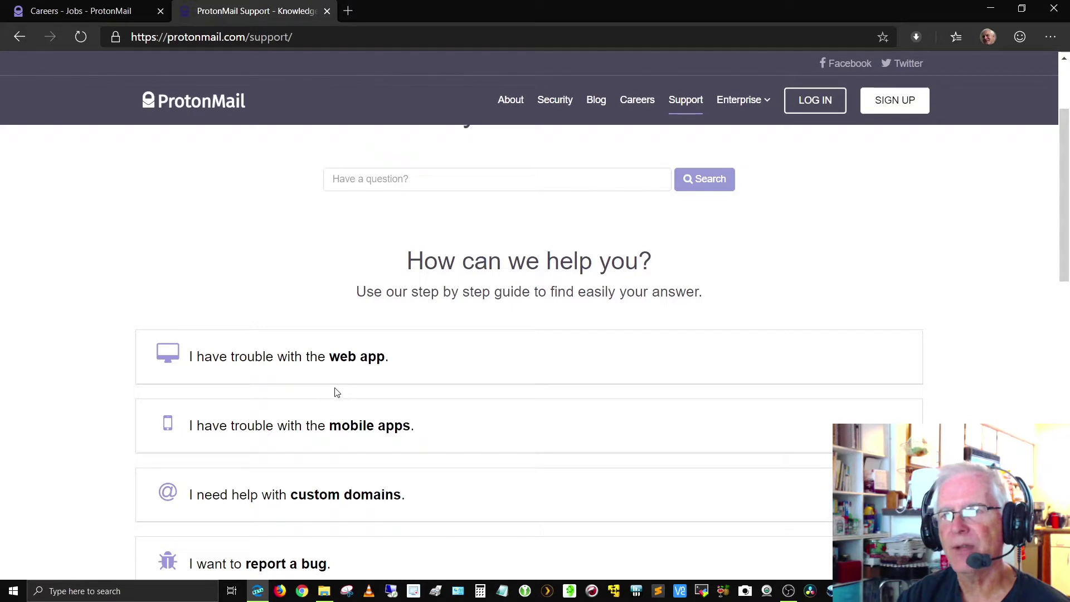
pyautogui.scroll(-3, 406, 390)
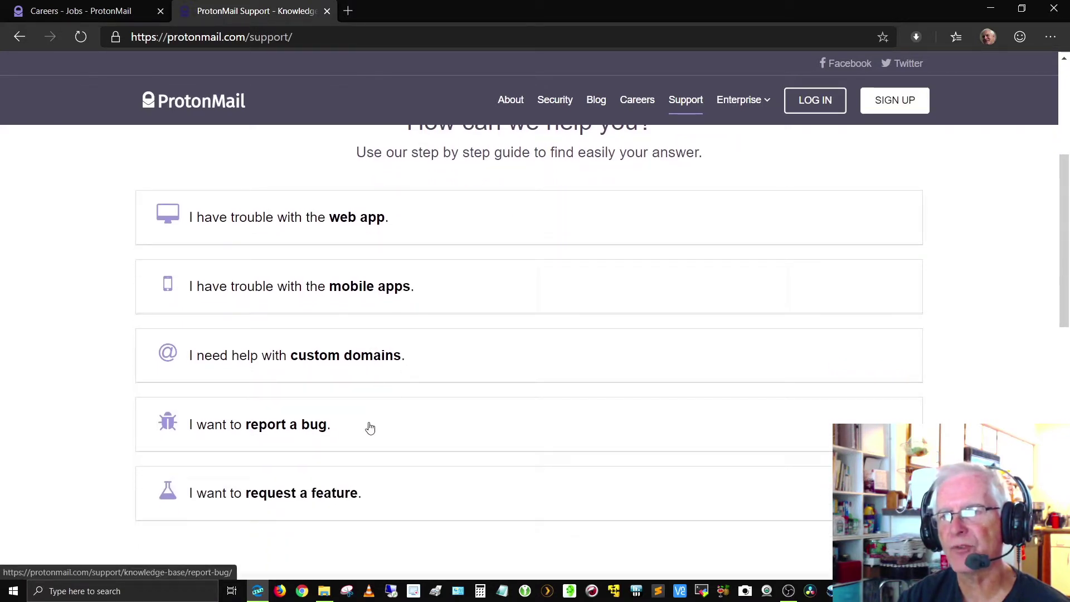
pyautogui.scroll(-1, 371, 495)
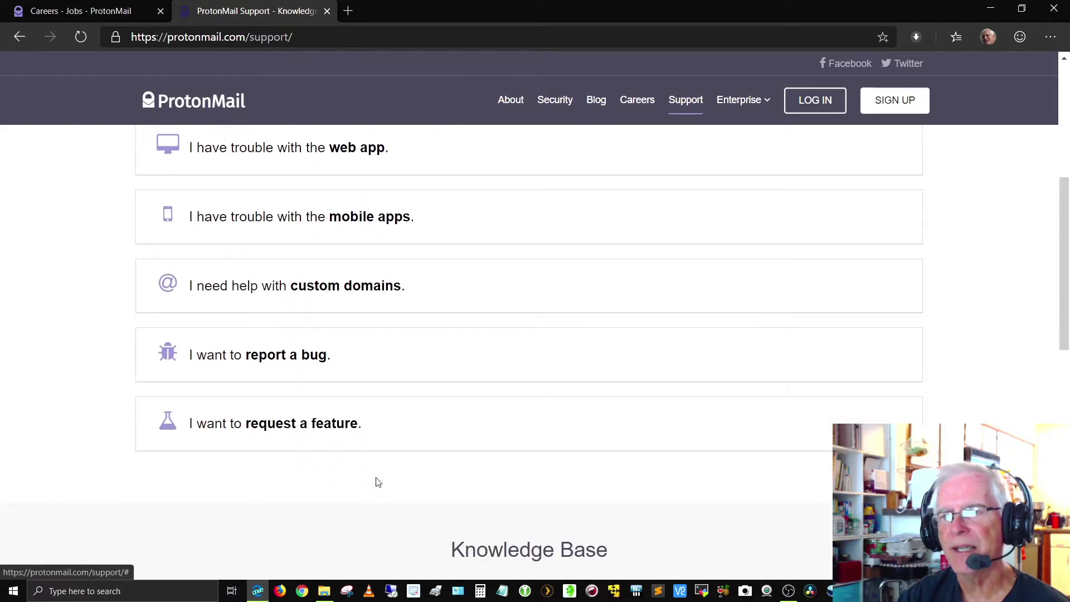
pyautogui.scroll(-2, 377, 482)
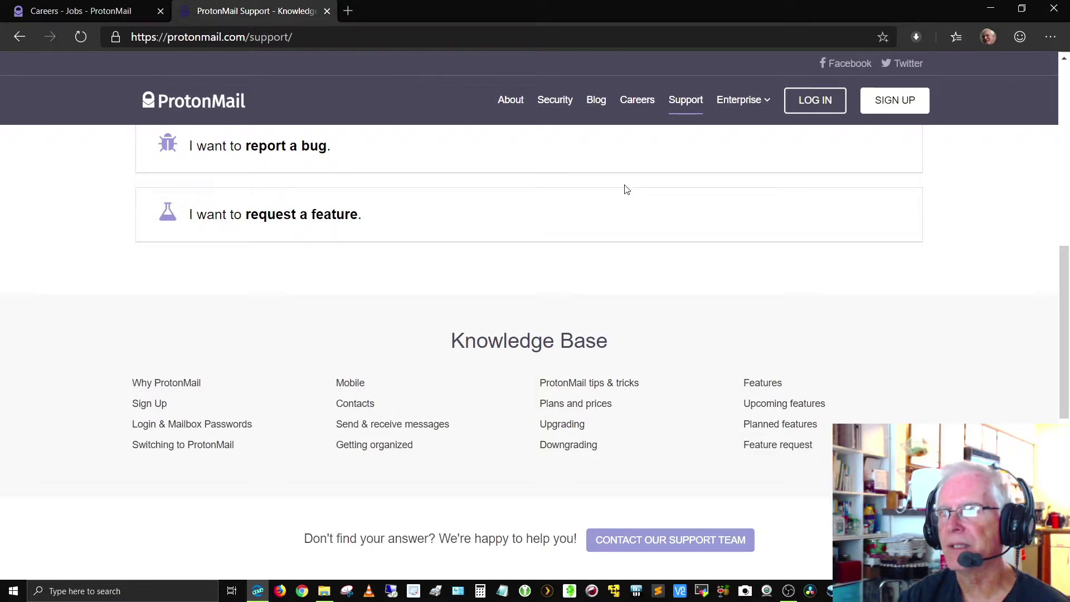
pyautogui.moveTo(739, 98)
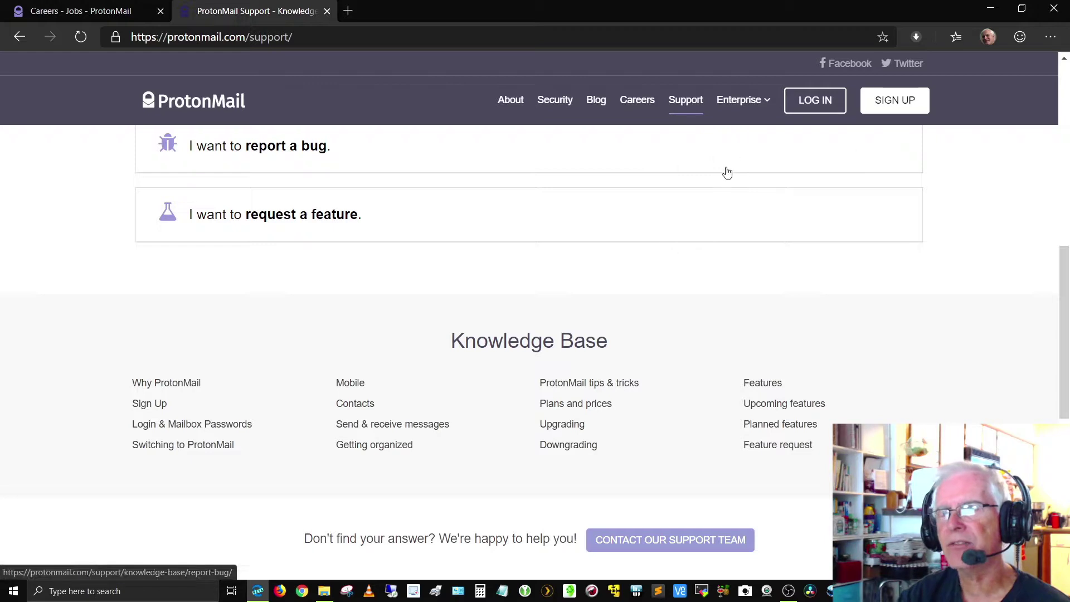
pyautogui.scroll(2, 729, 184)
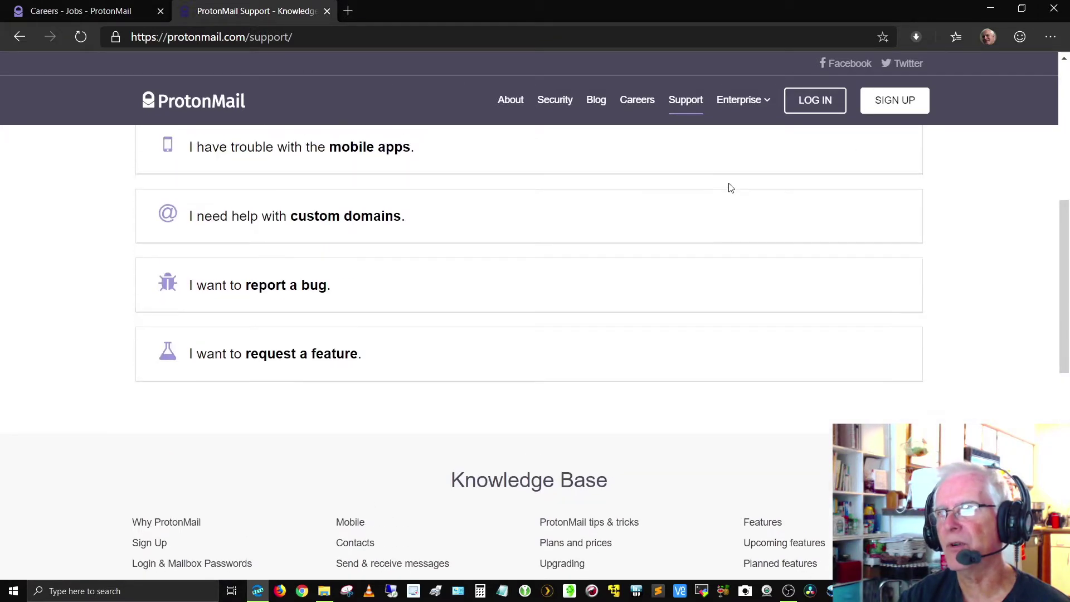
# Log in to the mail account with the prefilled credentials and open its account settings.
pyautogui.click(819, 101)
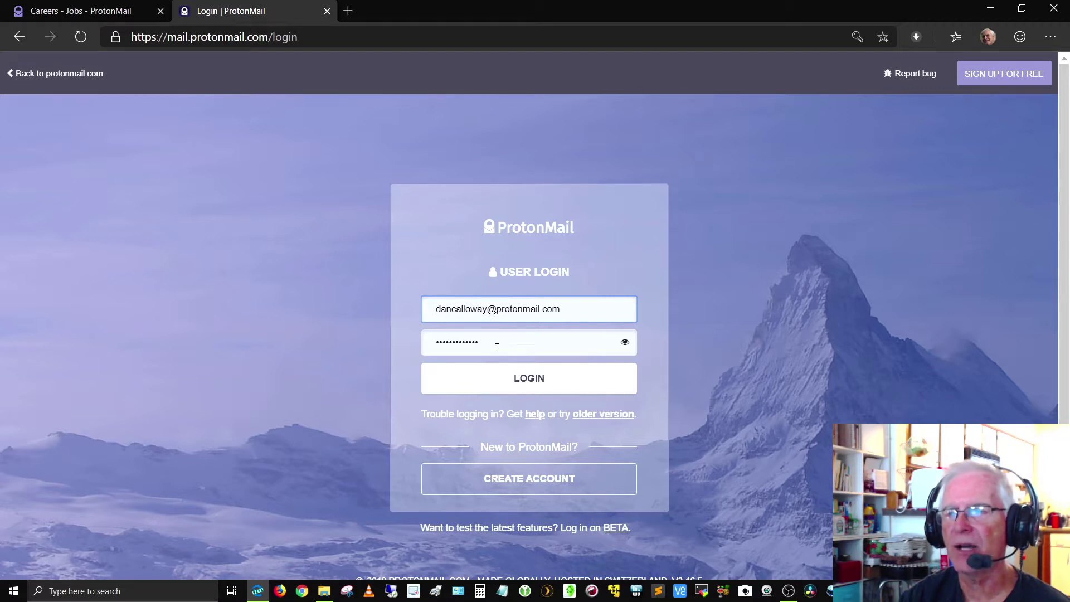
pyautogui.click(479, 389)
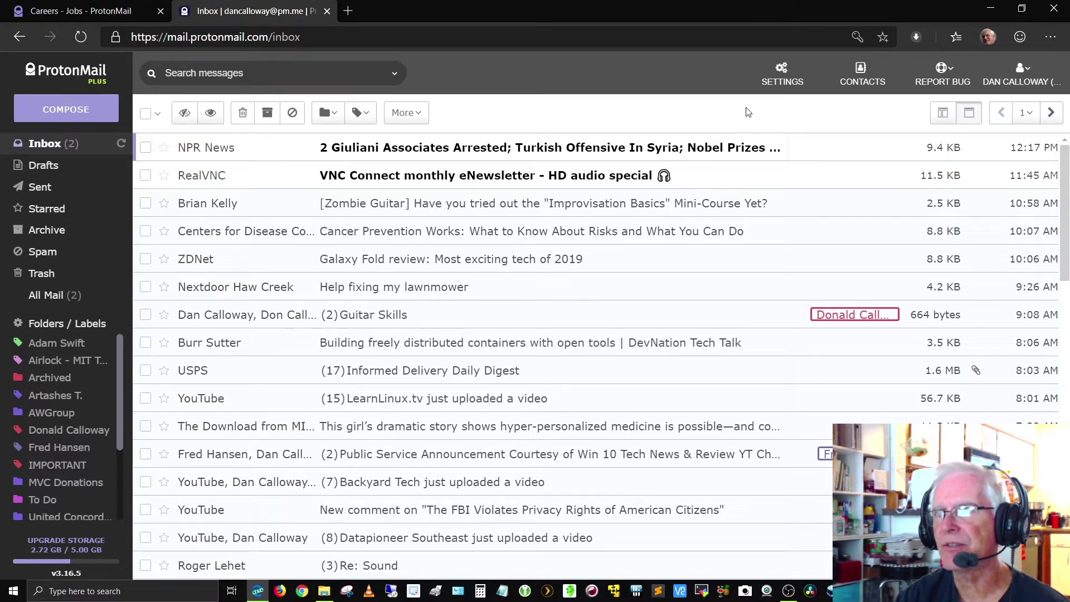
pyautogui.click(783, 83)
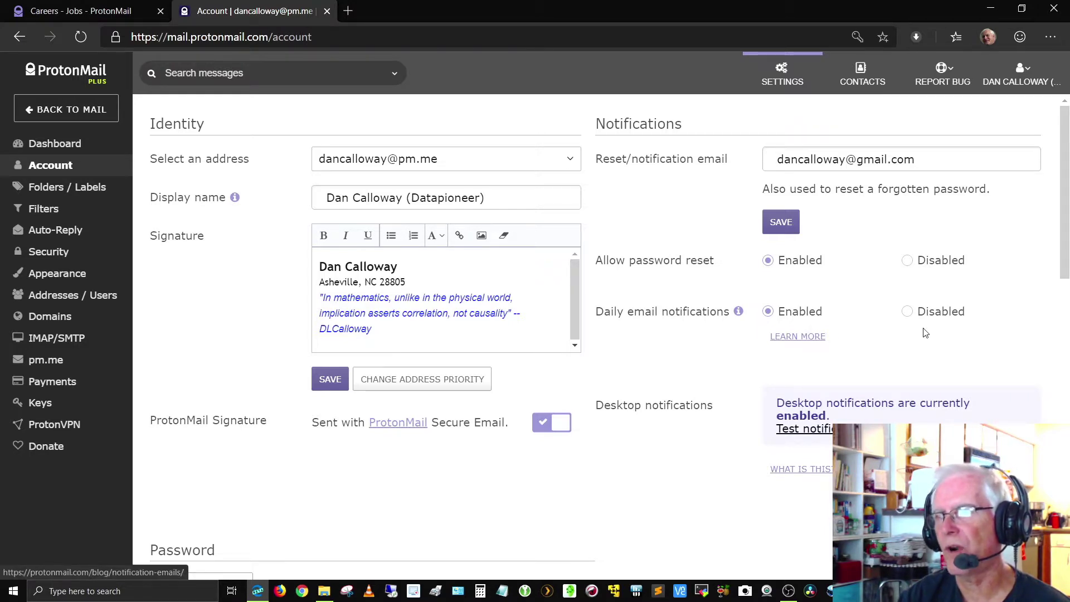
# Review the Account settings from Identity and Notifications through Password, Language, Email Content and Address Priority down to Search and Delete Account.
pyautogui.scroll(-2, 911, 343)
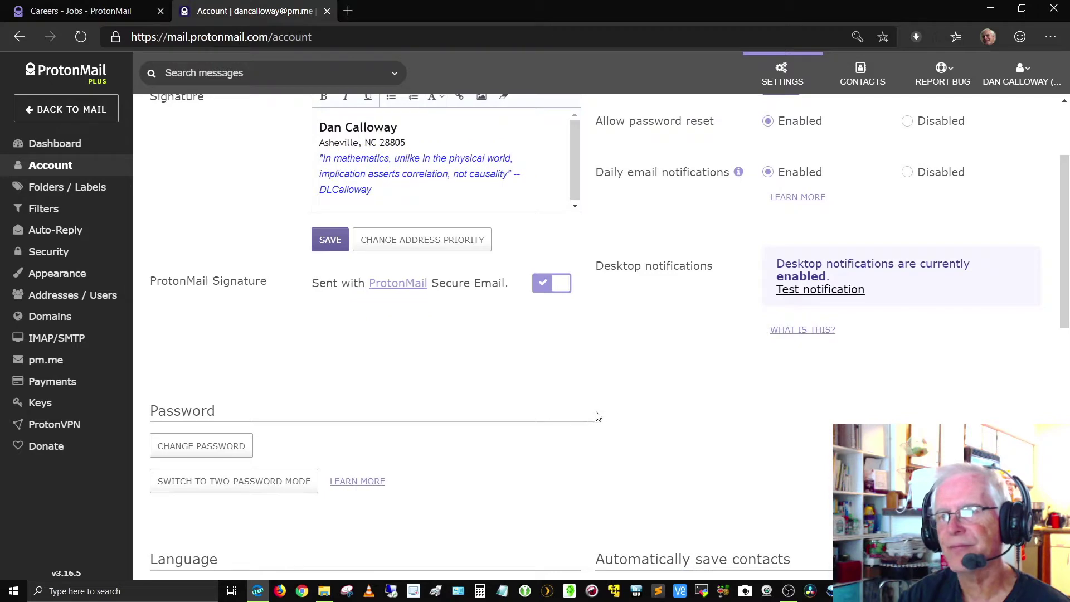
pyautogui.scroll(-1, 507, 402)
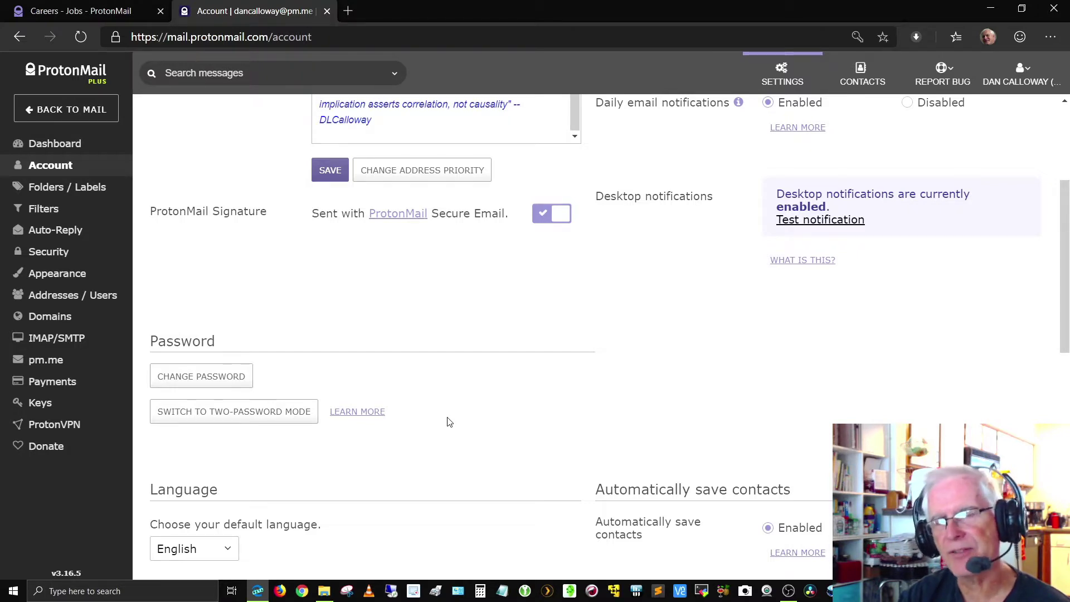
pyautogui.scroll(-1, 450, 421)
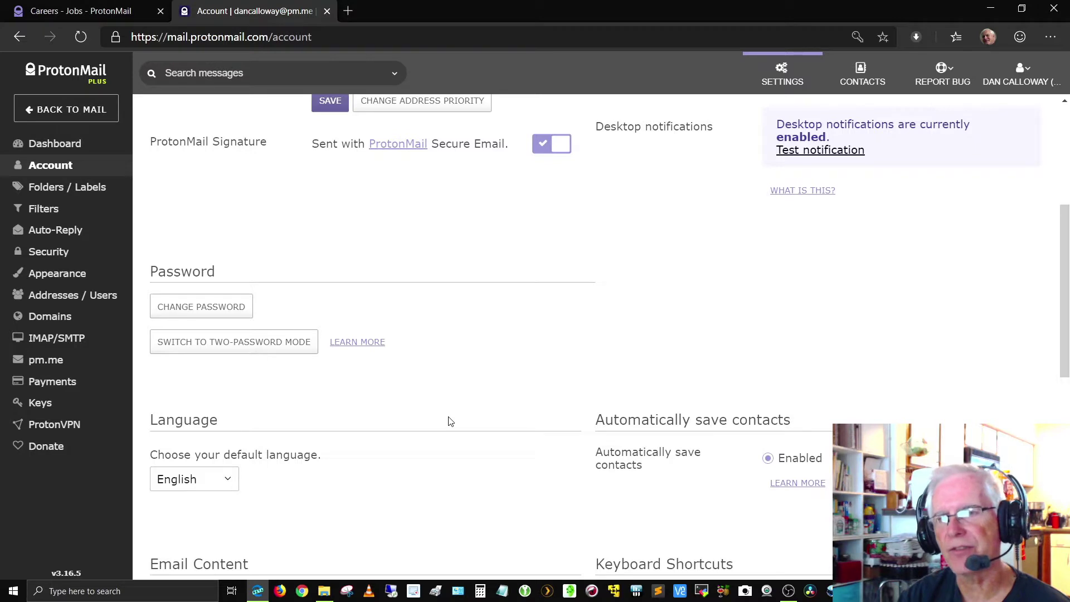
pyautogui.scroll(-1, 450, 421)
pyautogui.scroll(-1, 450, 421)
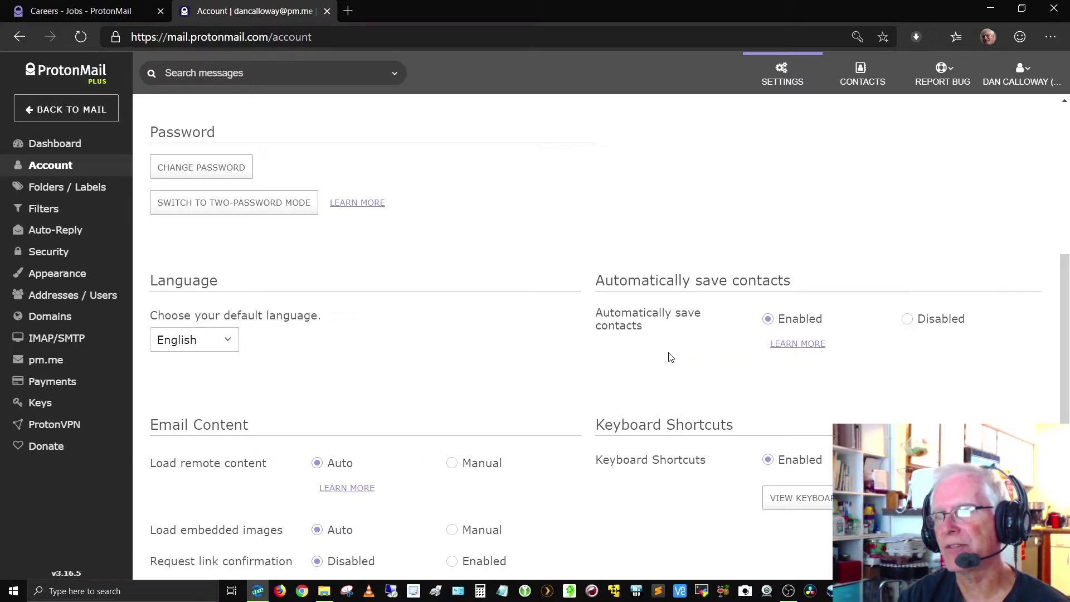
pyautogui.scroll(-1, 668, 352)
pyautogui.scroll(-1, 668, 352)
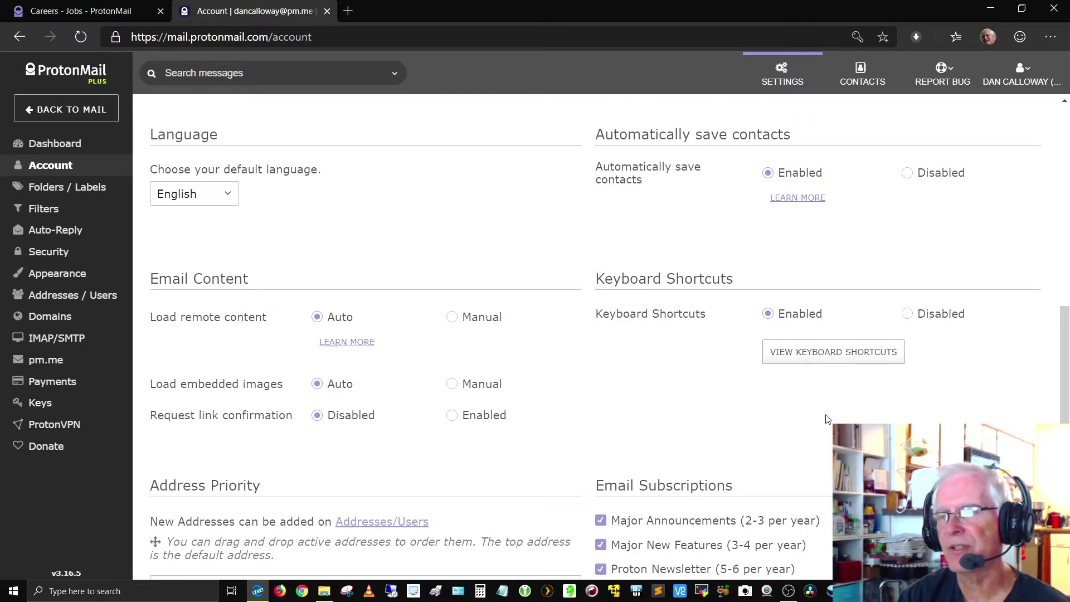
pyautogui.scroll(-3, 827, 419)
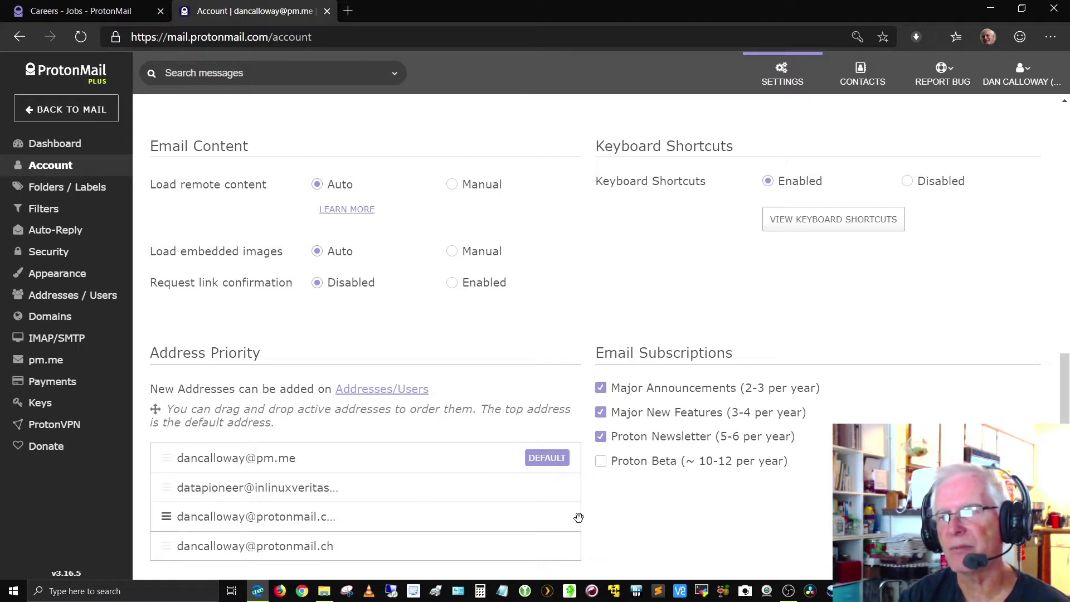
pyautogui.scroll(-2, 765, 536)
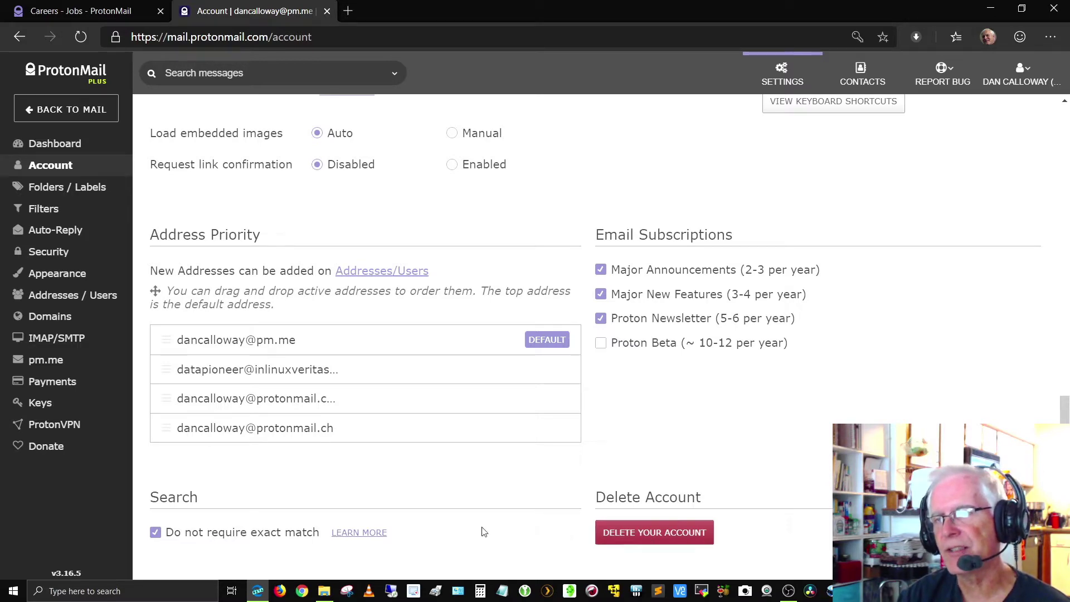
pyautogui.scroll(3, 488, 526)
pyautogui.scroll(8, 489, 518)
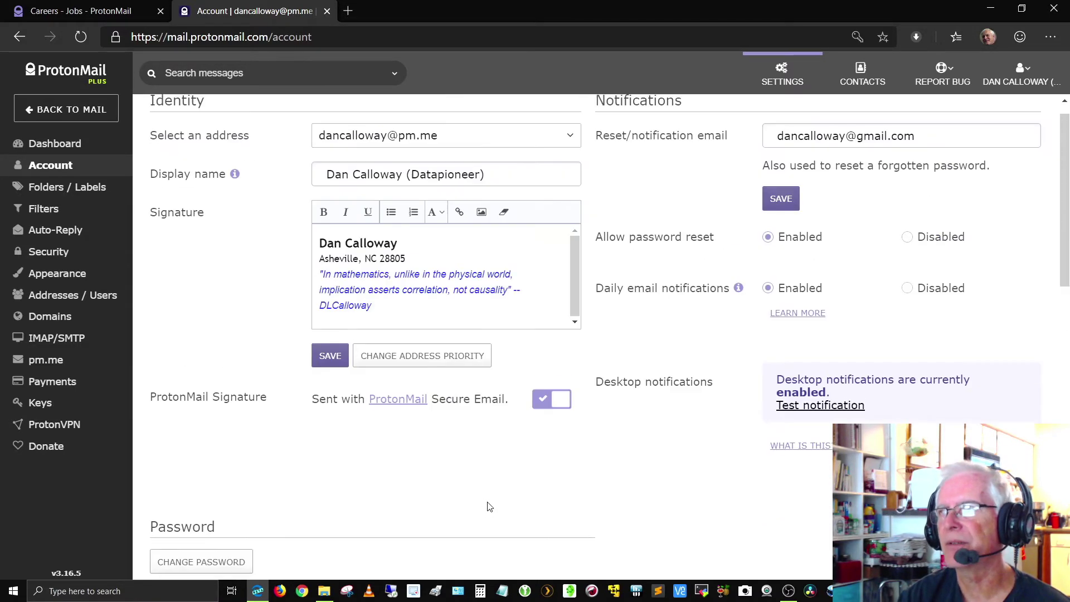
# View the contacts list and the bug-reporting options, and return to the inbox.
pyautogui.click(862, 75)
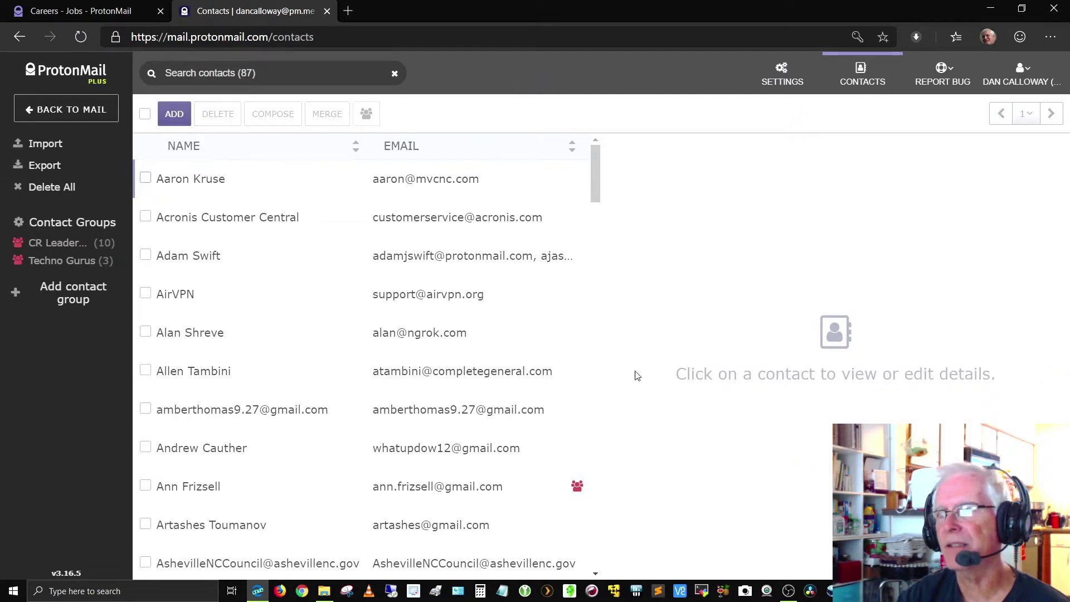
pyautogui.click(956, 94)
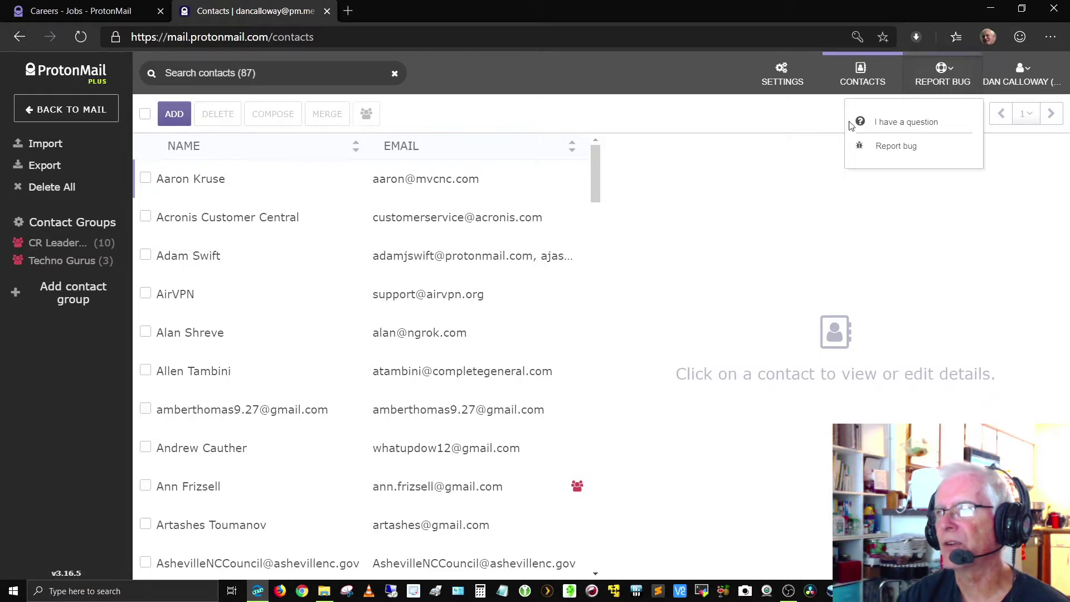
pyautogui.click(839, 186)
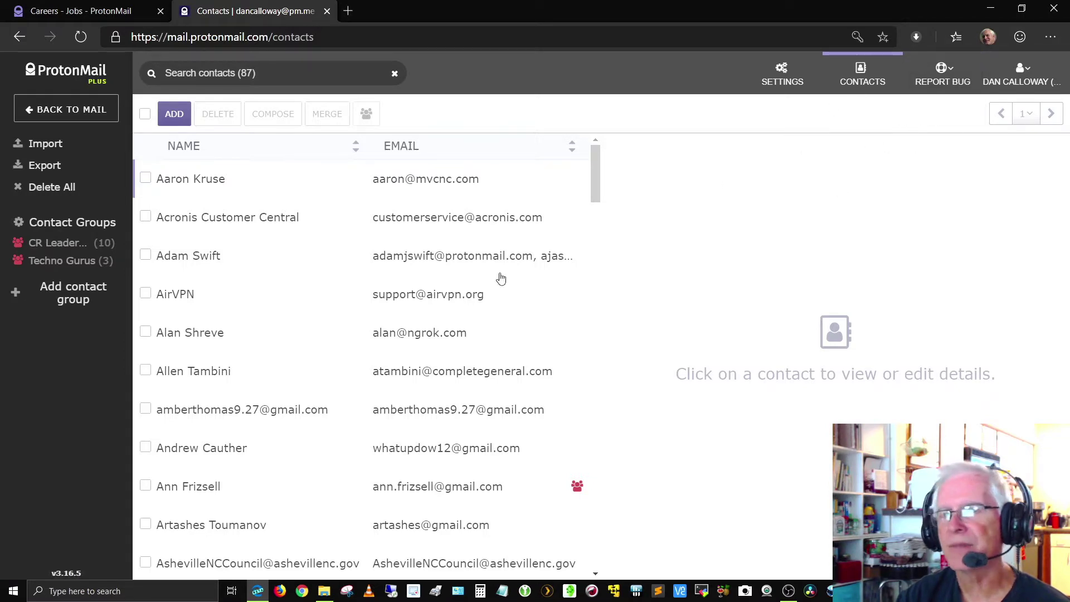
pyautogui.click(71, 110)
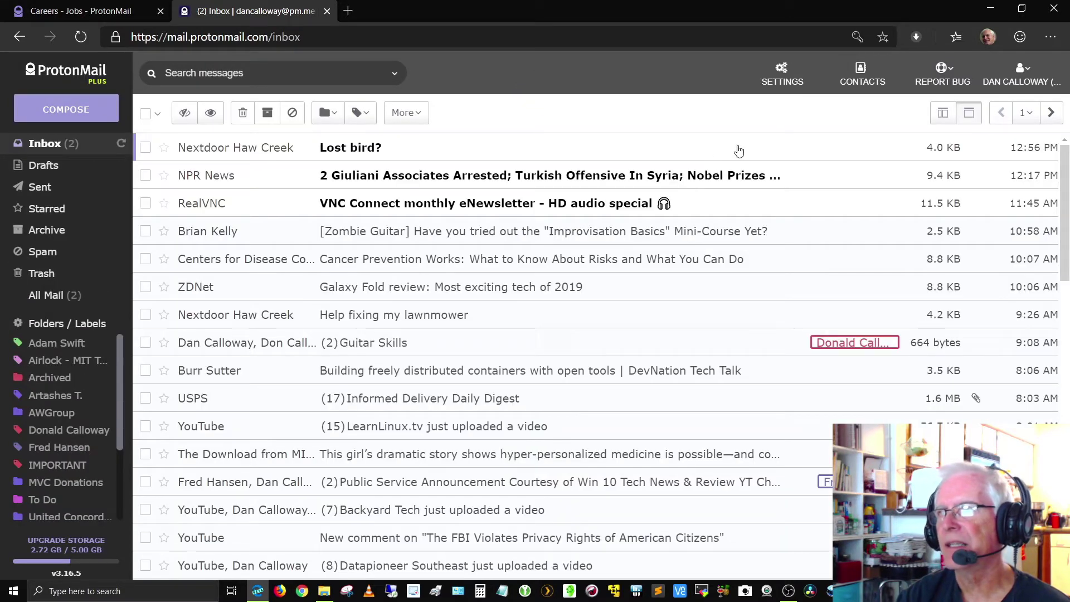
# Open the Filters settings and look over the custom filters and the Whitelist and Blacklist under Spam Filters.
pyautogui.click(795, 83)
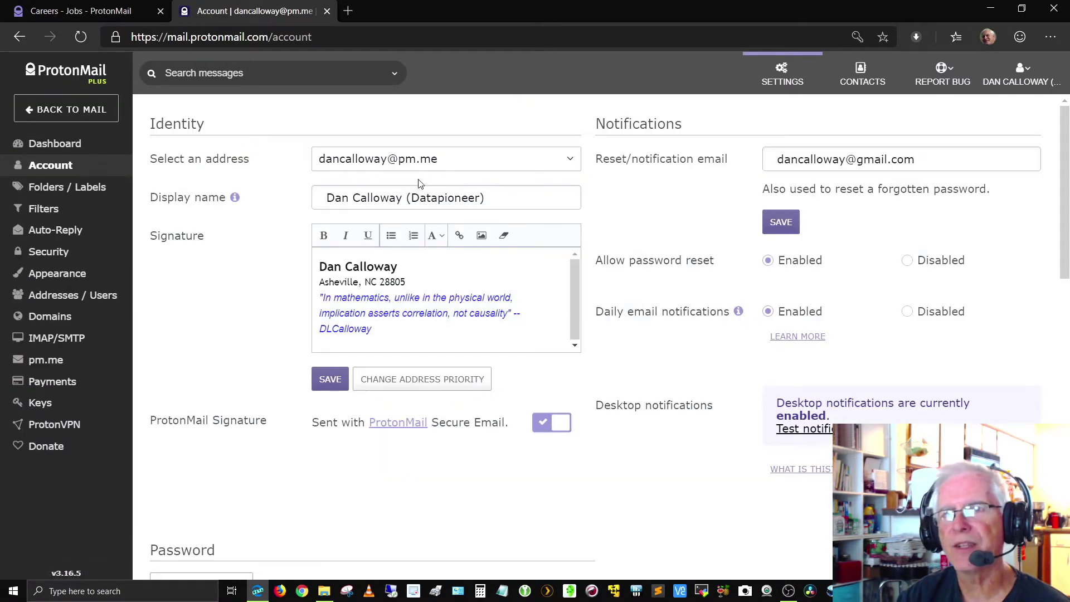
pyautogui.click(50, 210)
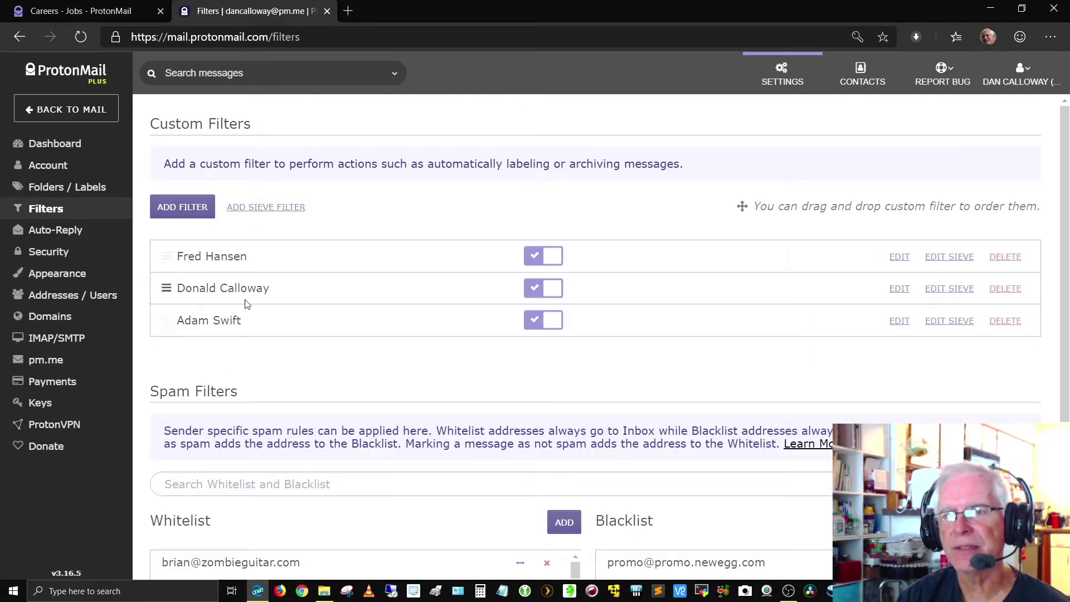
pyautogui.scroll(-1, 310, 352)
pyautogui.scroll(-3, 310, 351)
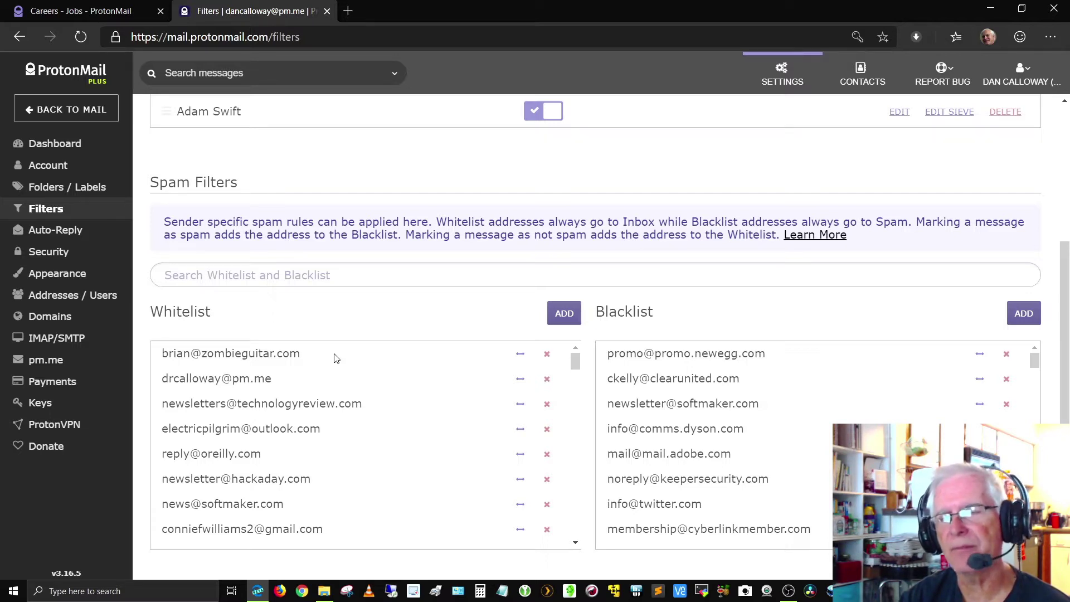
# View the form for adding an address to the Whitelist, cancel it and return to the custom filters.
pyautogui.click(565, 315)
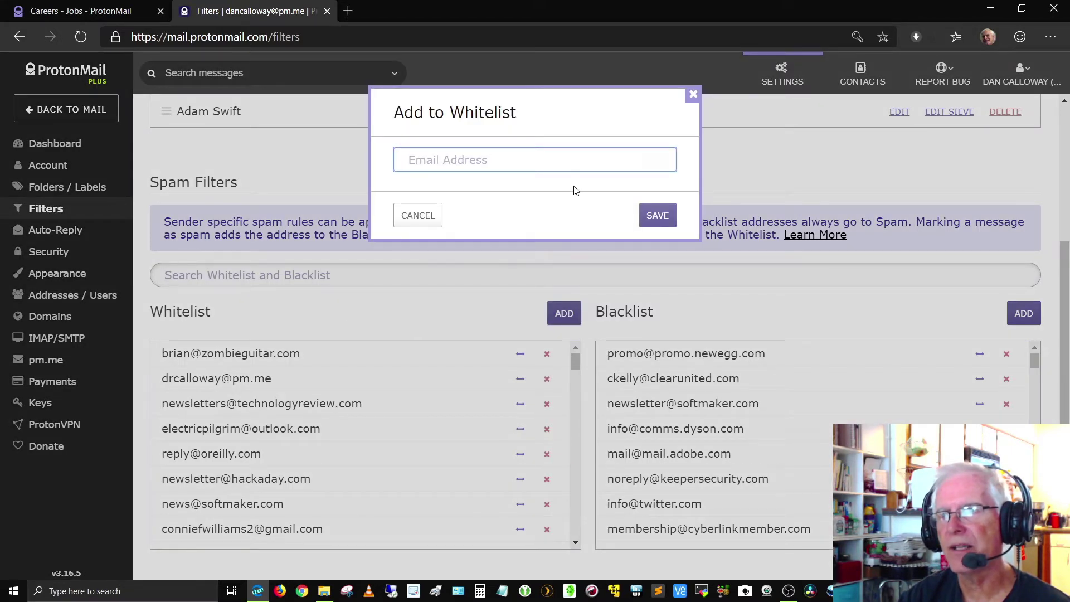
pyautogui.click(418, 215)
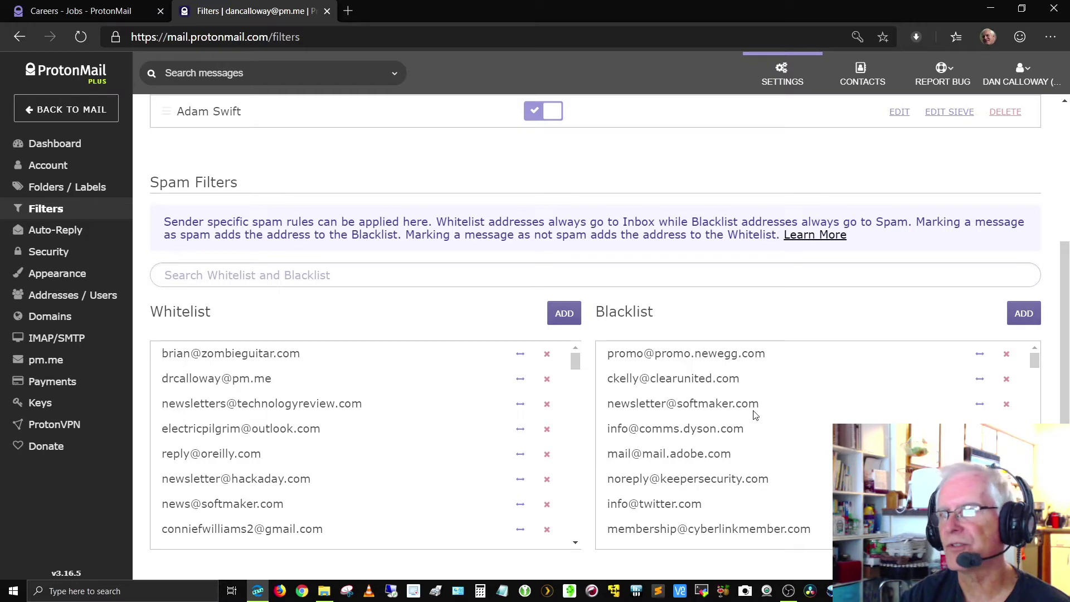
pyautogui.scroll(-3, 754, 415)
pyautogui.scroll(6, 752, 416)
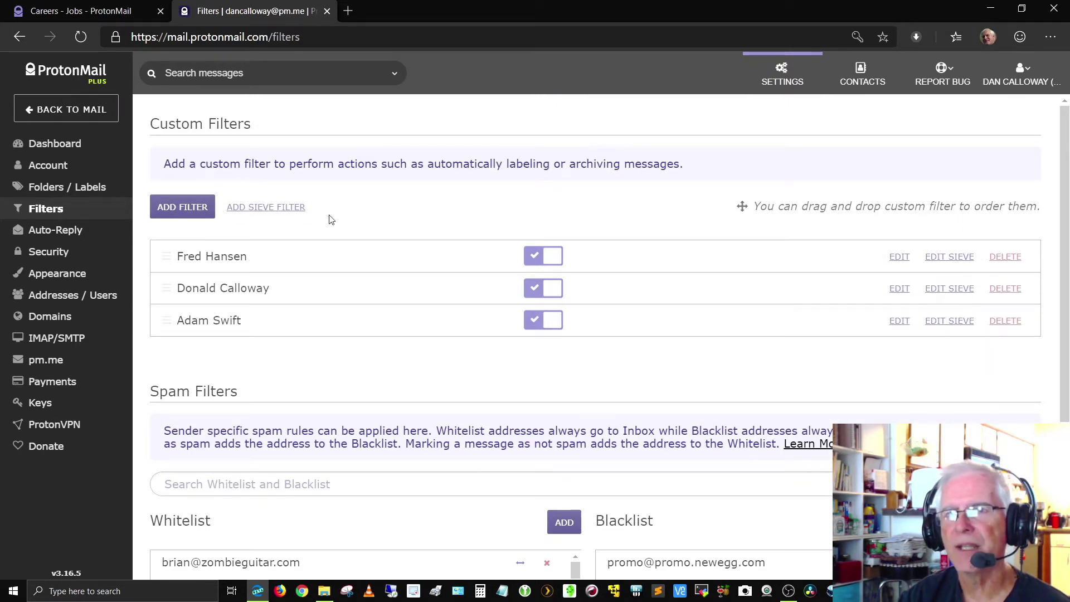
# View the Auto-Reply settings, and open the Security settings to look through the sessions under Session Management.
pyautogui.click(68, 243)
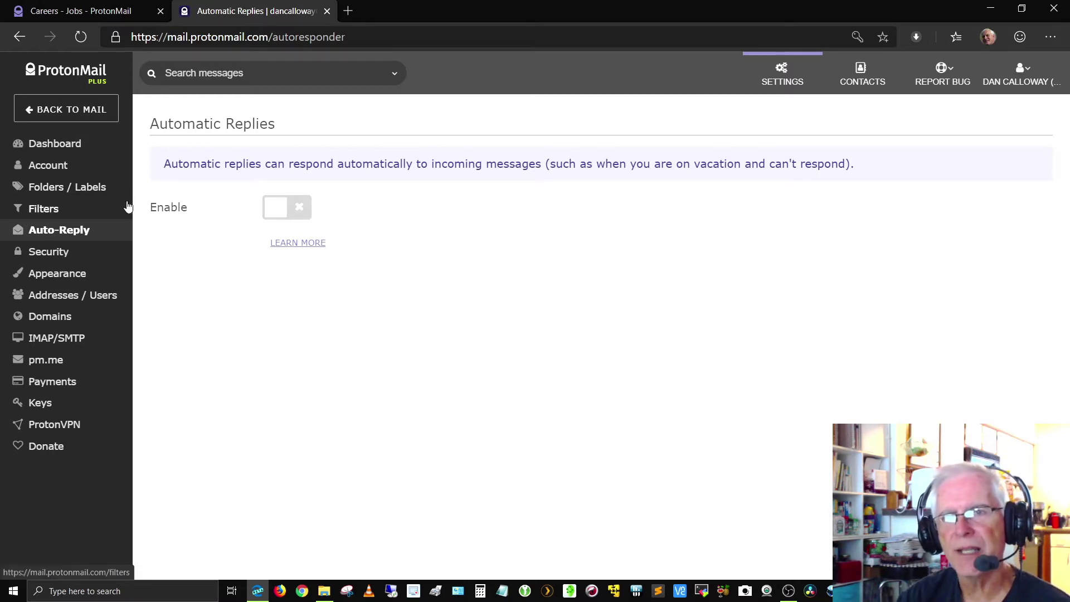
pyautogui.click(52, 260)
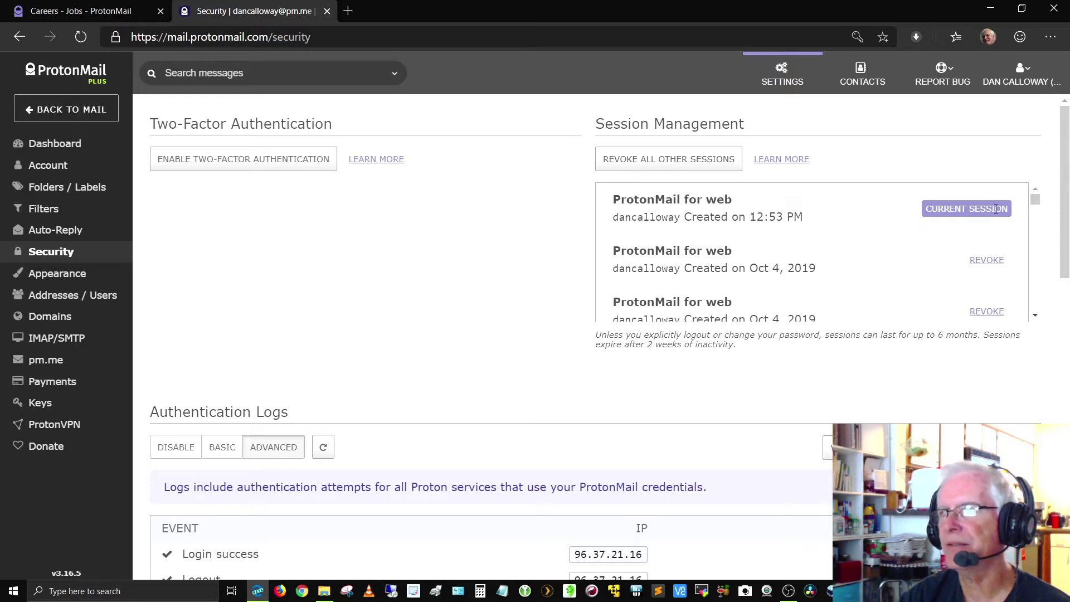
pyautogui.moveTo(764, 223)
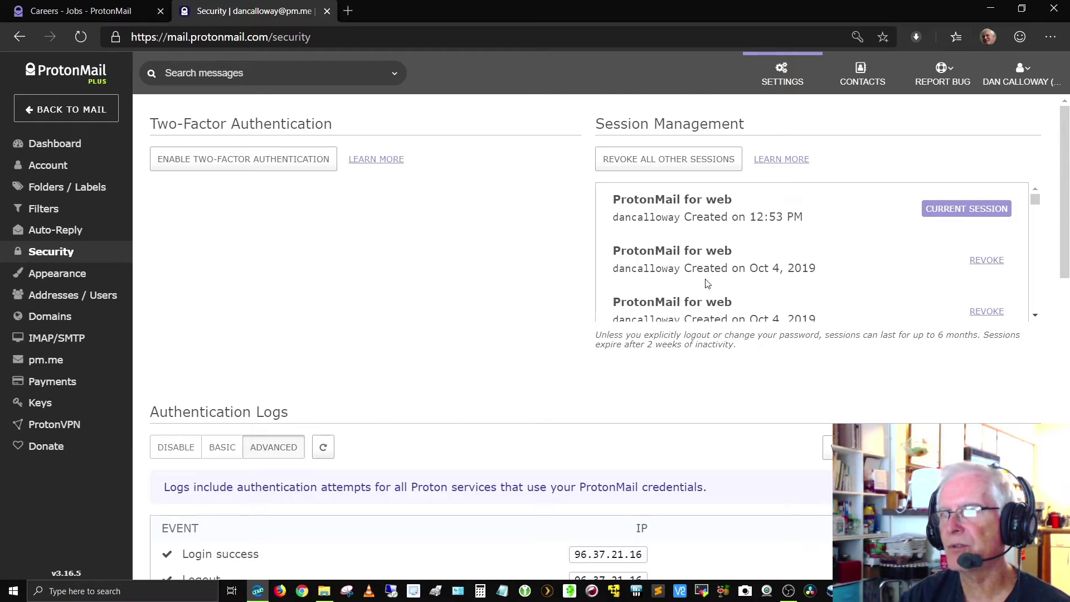
pyautogui.moveTo(755, 266)
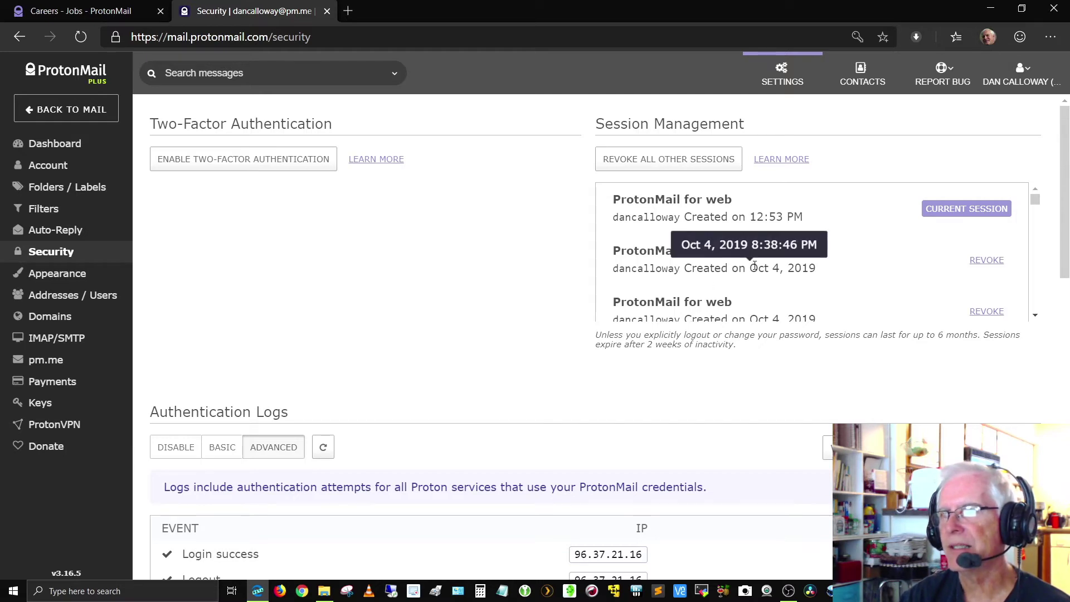
pyautogui.scroll(-2, 944, 282)
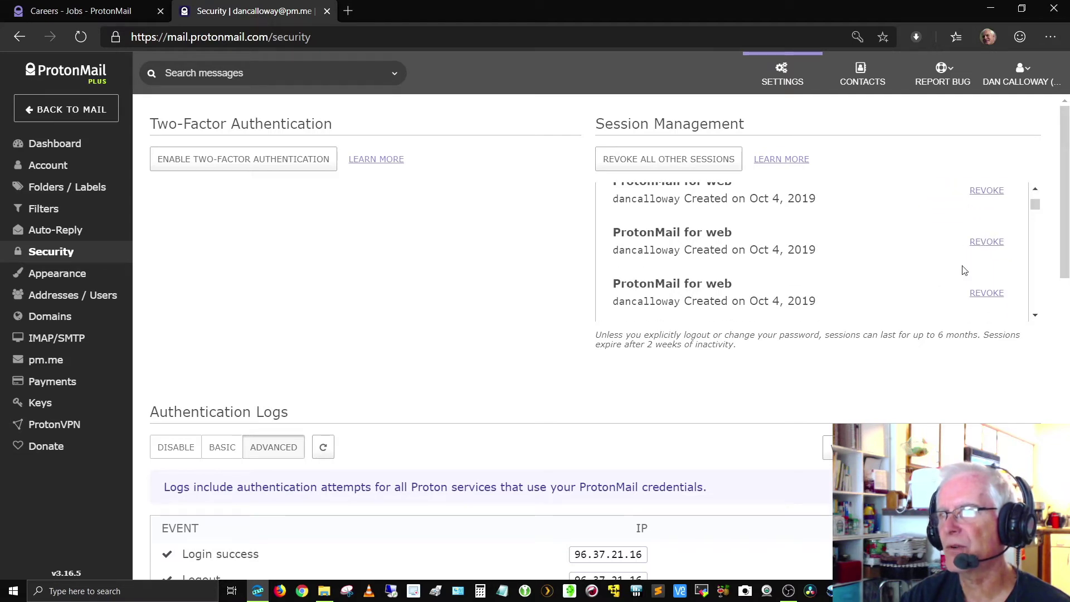
pyautogui.scroll(-2, 933, 292)
pyautogui.scroll(-4, 934, 292)
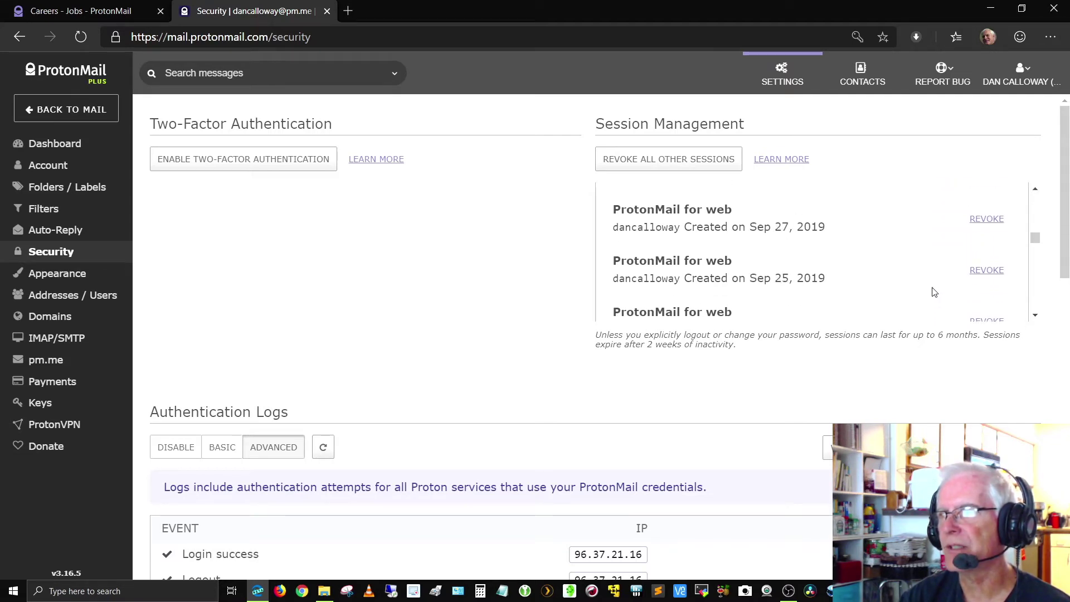
pyautogui.scroll(-5, 934, 292)
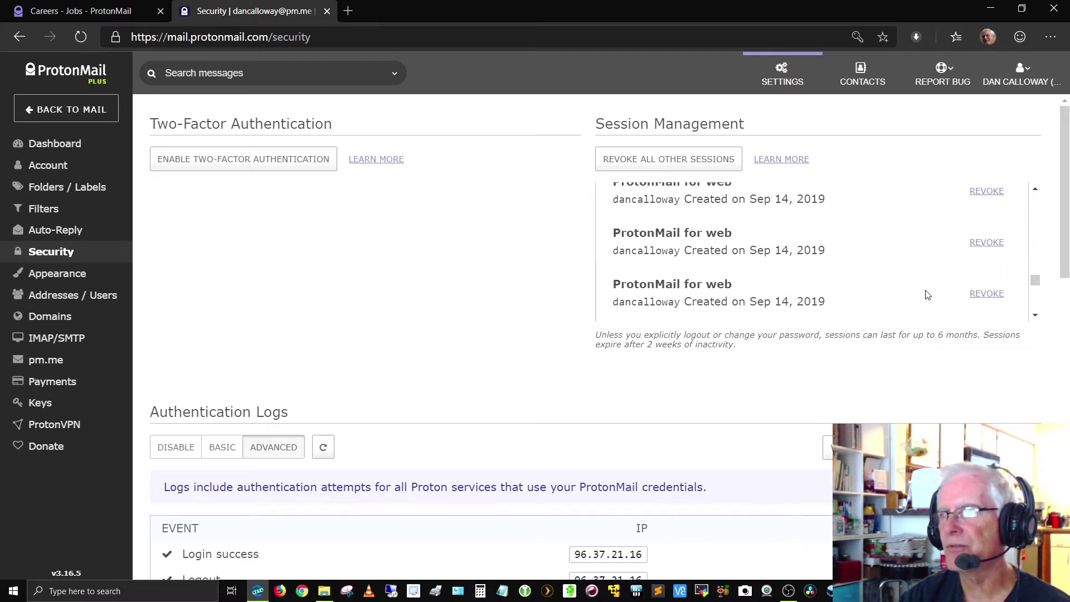
pyautogui.scroll(3, 927, 295)
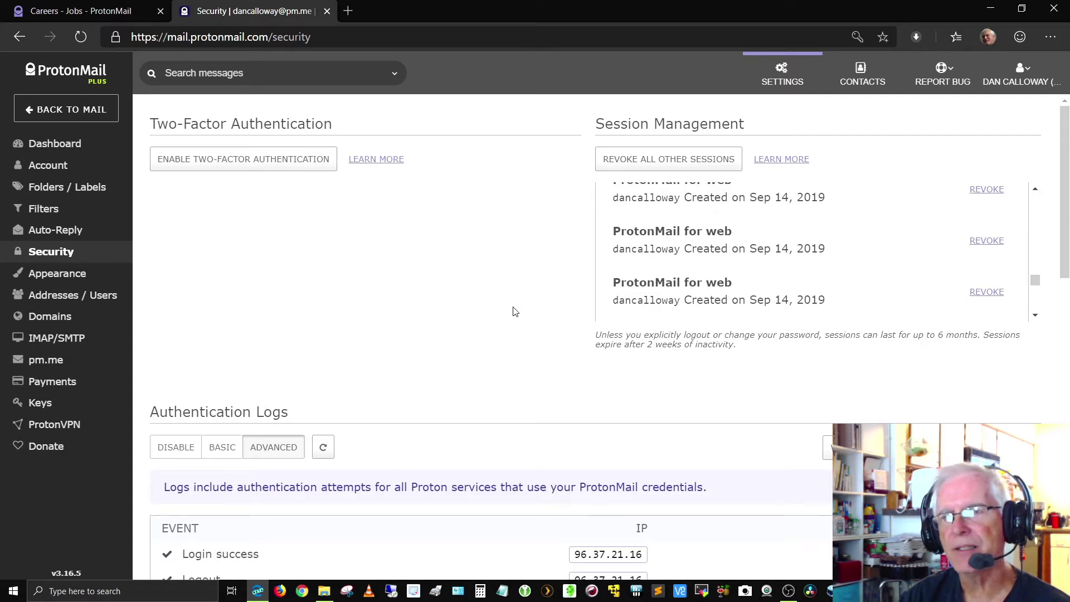
# Look through the login and logout events under Authentication Logs in the Security settings.
pyautogui.scroll(-3, 515, 311)
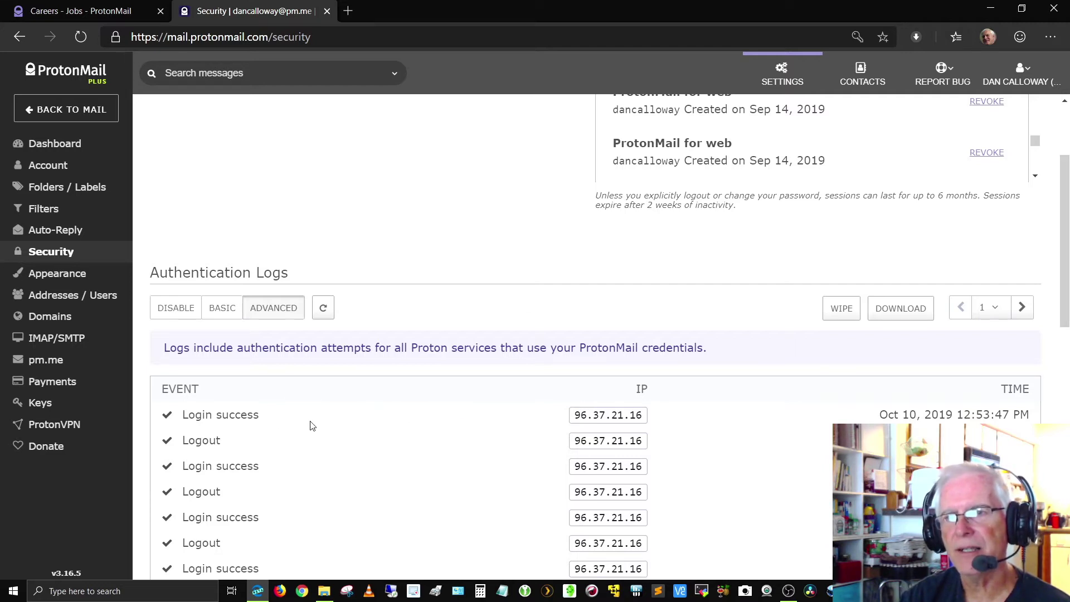
pyautogui.scroll(-5, 267, 452)
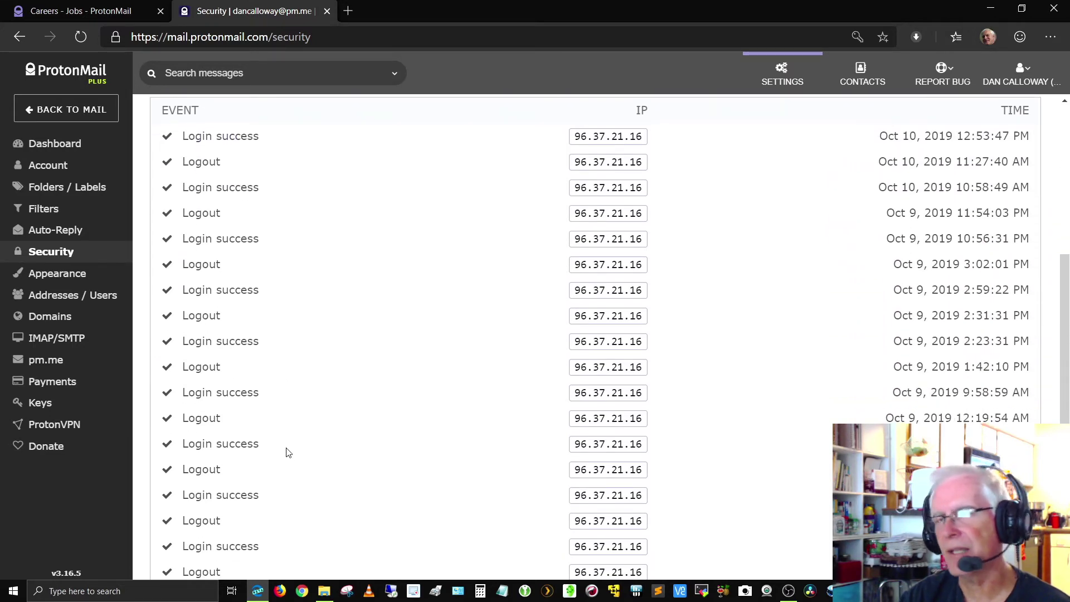
pyautogui.scroll(3, 287, 449)
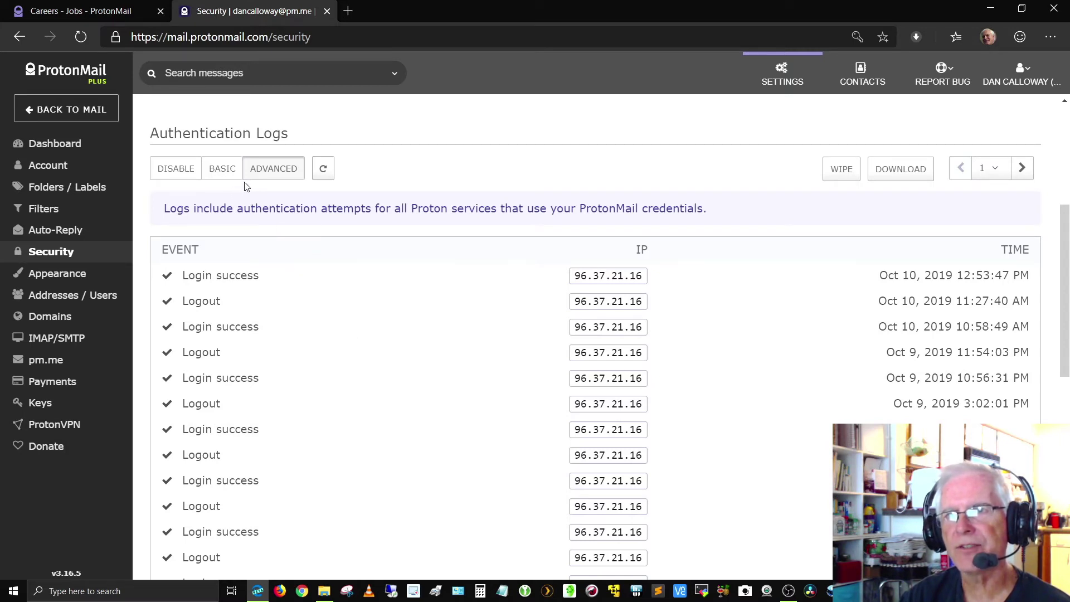
# View the Appearance, Addresses / Users and Domains settings pages in turn.
pyautogui.click(78, 275)
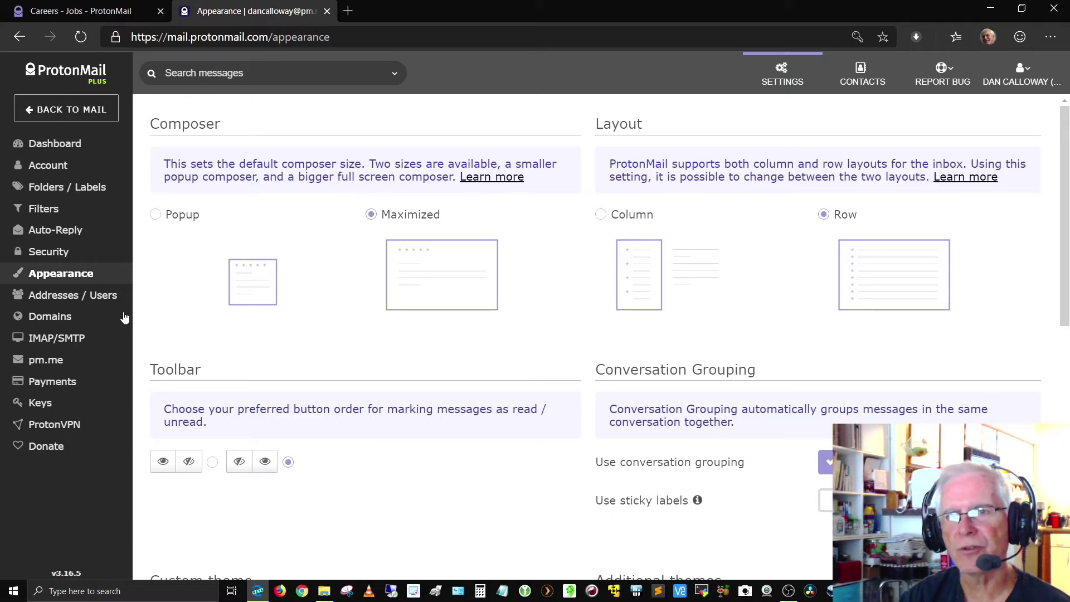
pyautogui.click(98, 295)
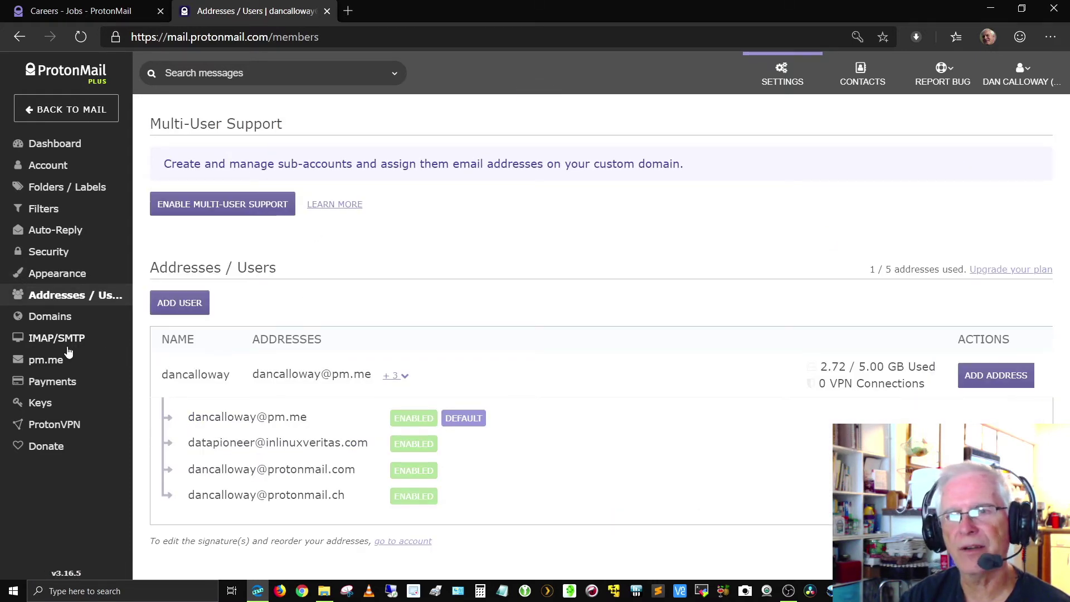
pyautogui.click(75, 323)
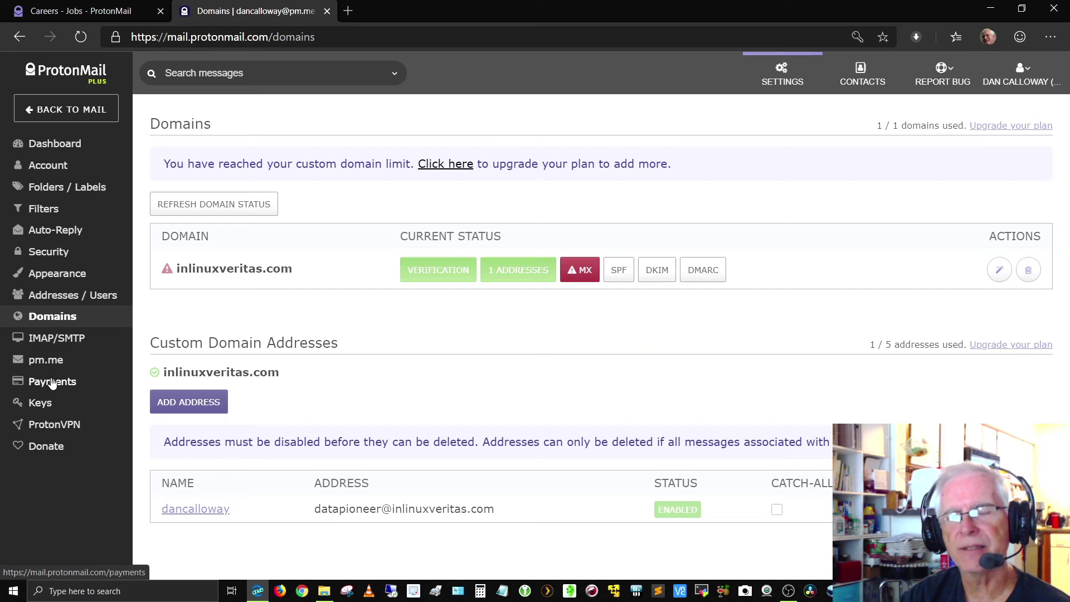
# Open the ProtonVPN settings and look over the client downloads, login credentials sections and ProtonVPN Resources.
pyautogui.click(45, 426)
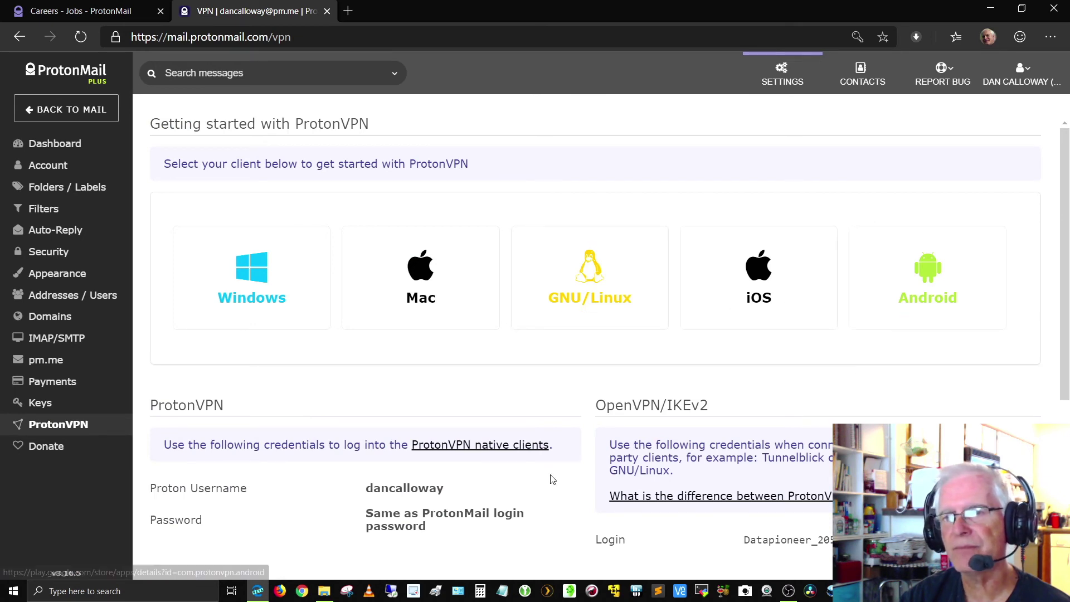
pyautogui.scroll(-1, 548, 477)
pyautogui.scroll(-1, 547, 468)
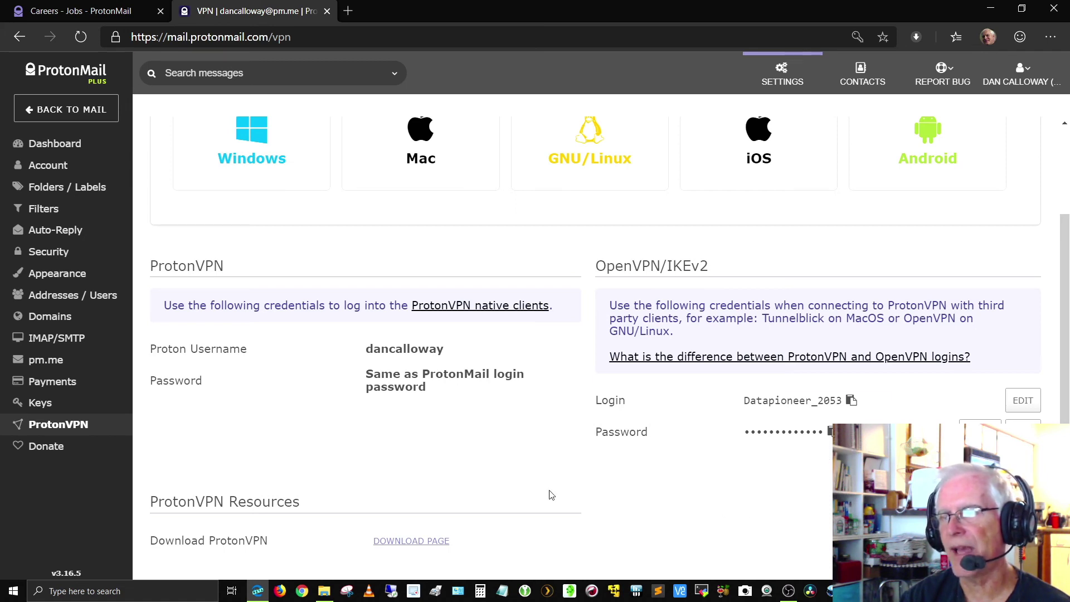
pyautogui.scroll(-2, 521, 478)
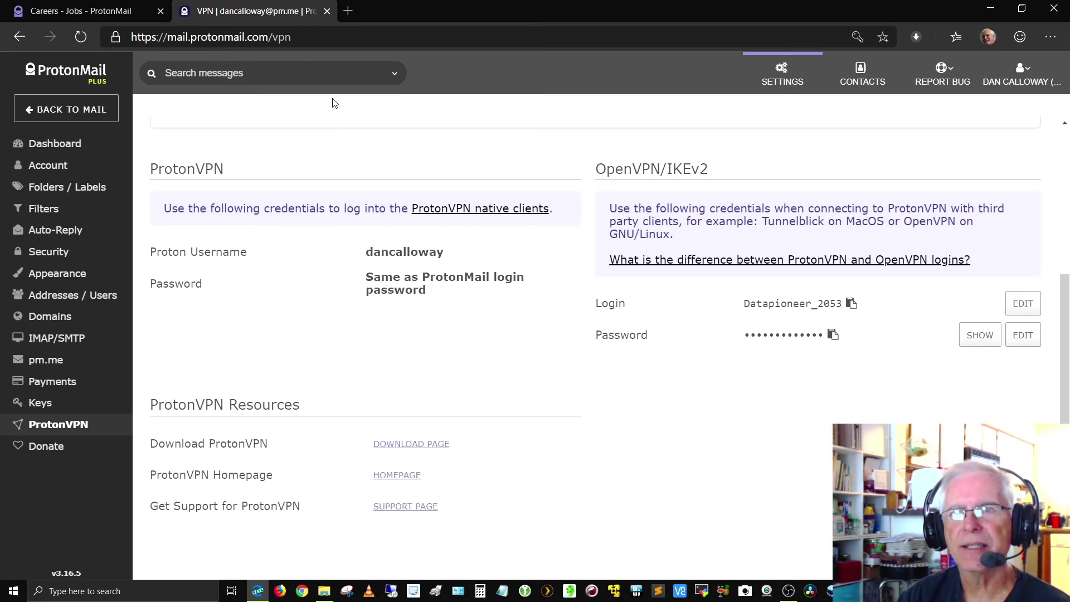
# Return from the settings to the inbox and log out of the account.
pyautogui.click(96, 113)
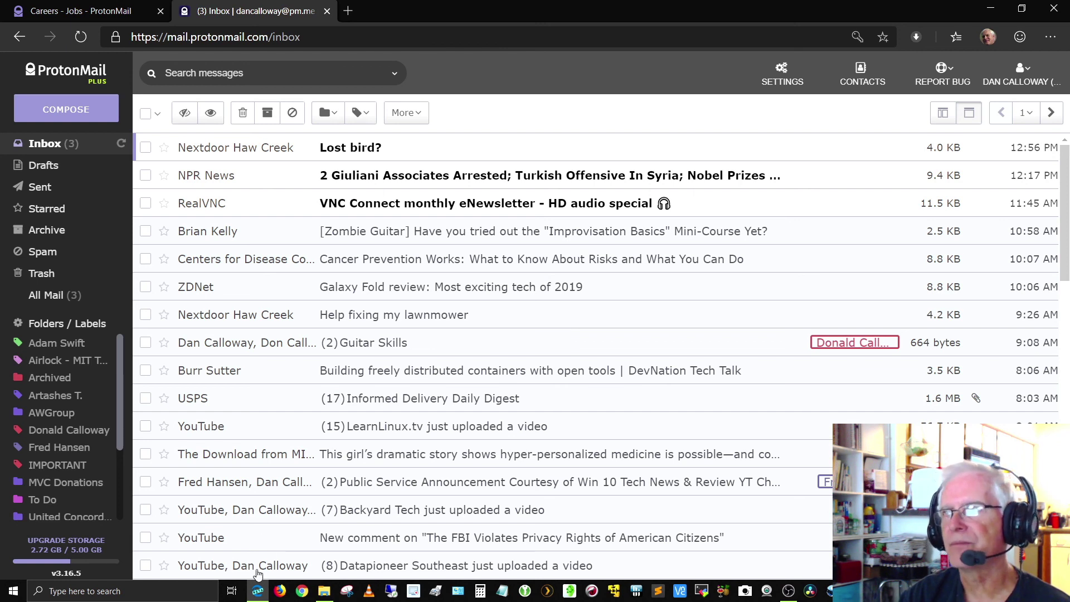
pyautogui.click(1010, 82)
pyautogui.click(957, 233)
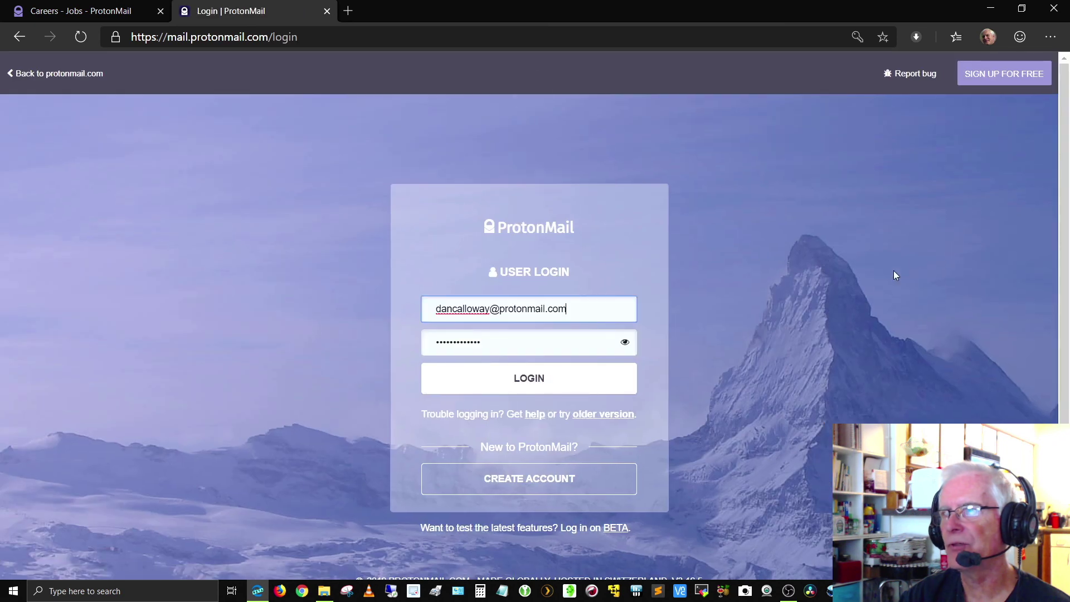